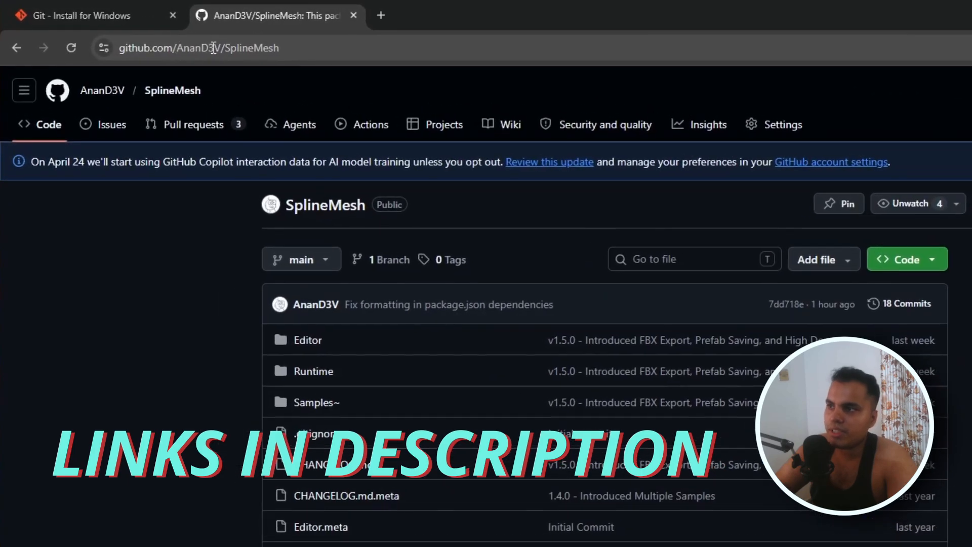
Copy the HTTPS clone URL of the SplineMesh repository.
{"action": "left_click", "coordinate": [292, 48]}
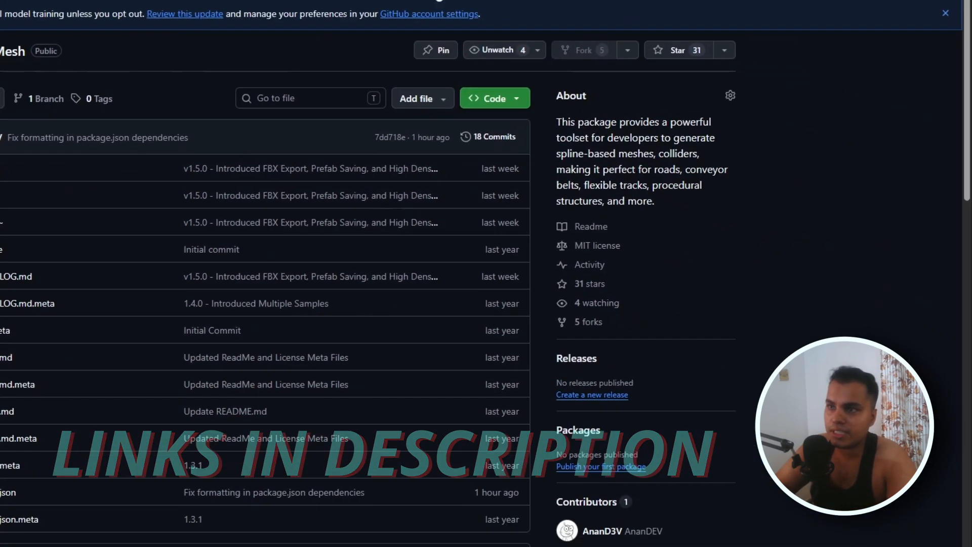
{"action": "left_click", "coordinate": [494, 98]}
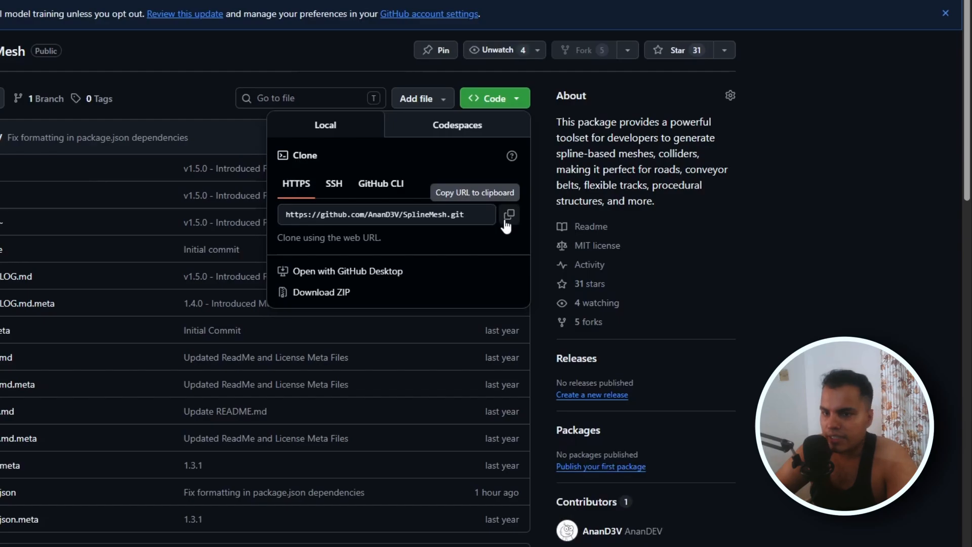
{"action": "left_click", "coordinate": [506, 227]}
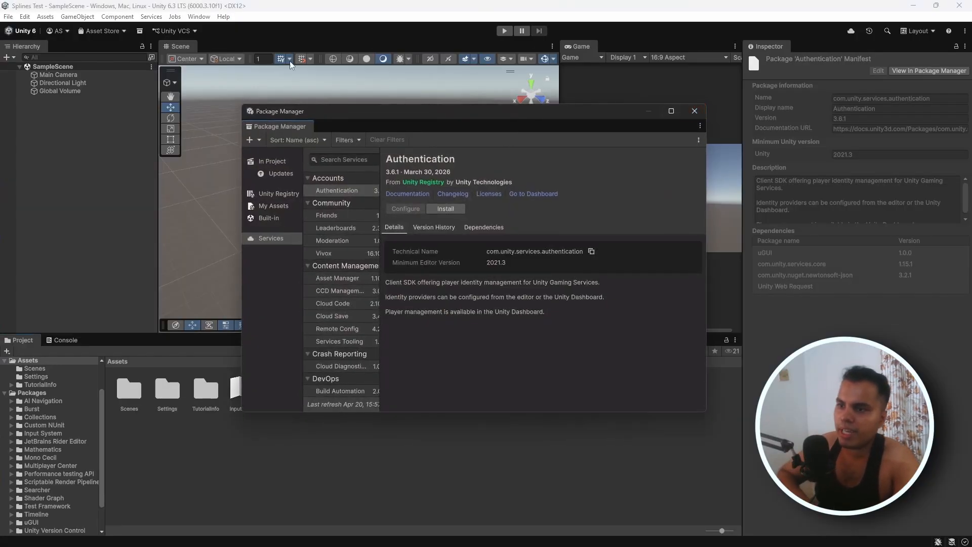
In Unity's Package Manager, install the package from the copied SplineMesh.git URL and run an update on Spline Mesh.
{"action": "left_click", "coordinate": [251, 140]}
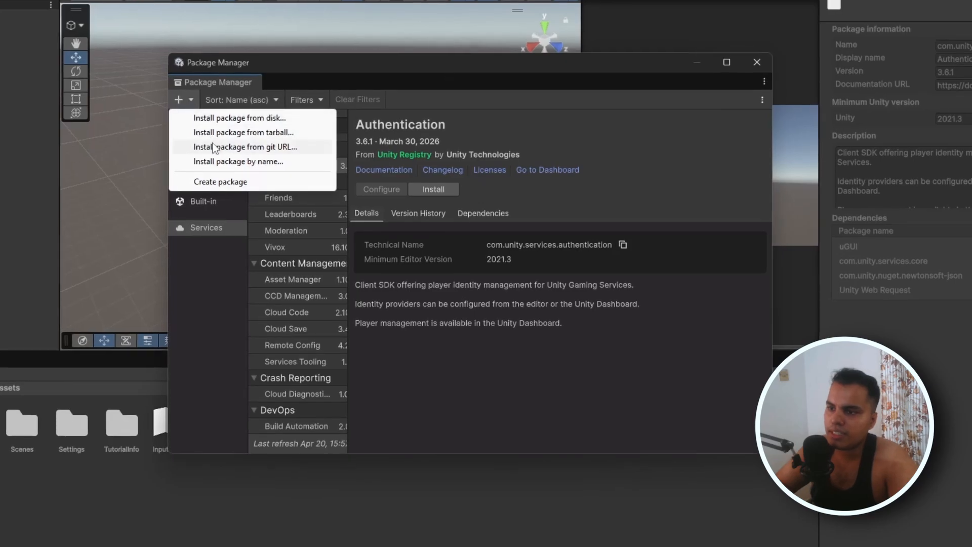
{"action": "left_click", "coordinate": [251, 147]}
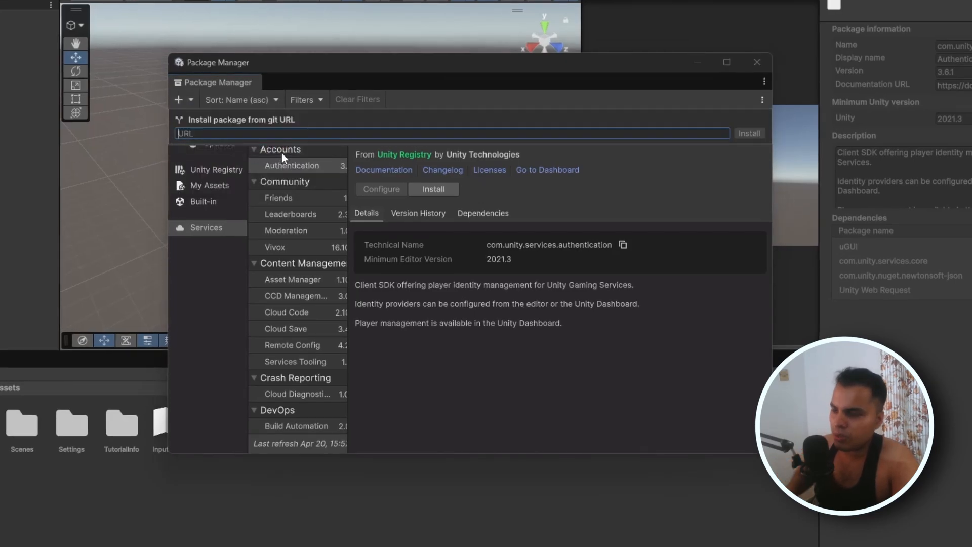
{"action": "key", "text": "ctrl+v"}
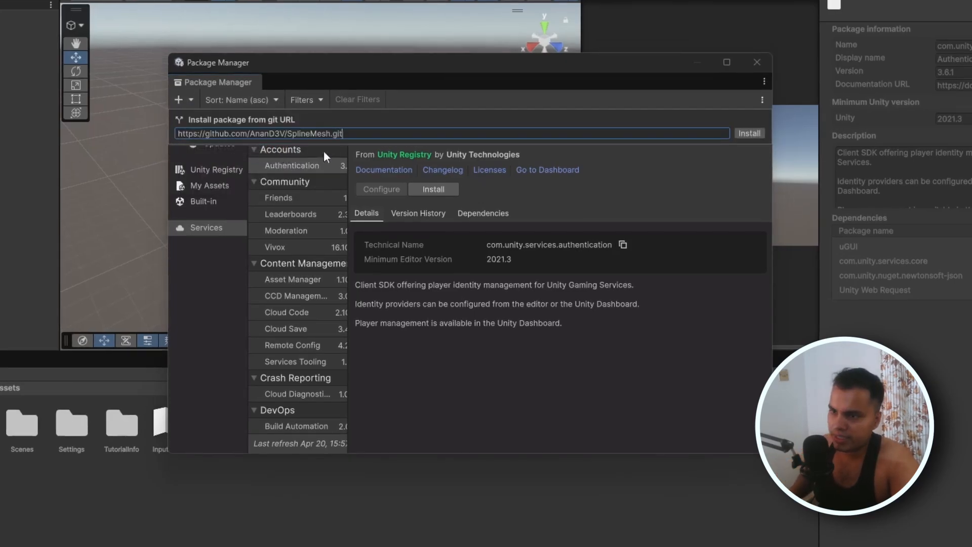
{"action": "left_click", "coordinate": [748, 133]}
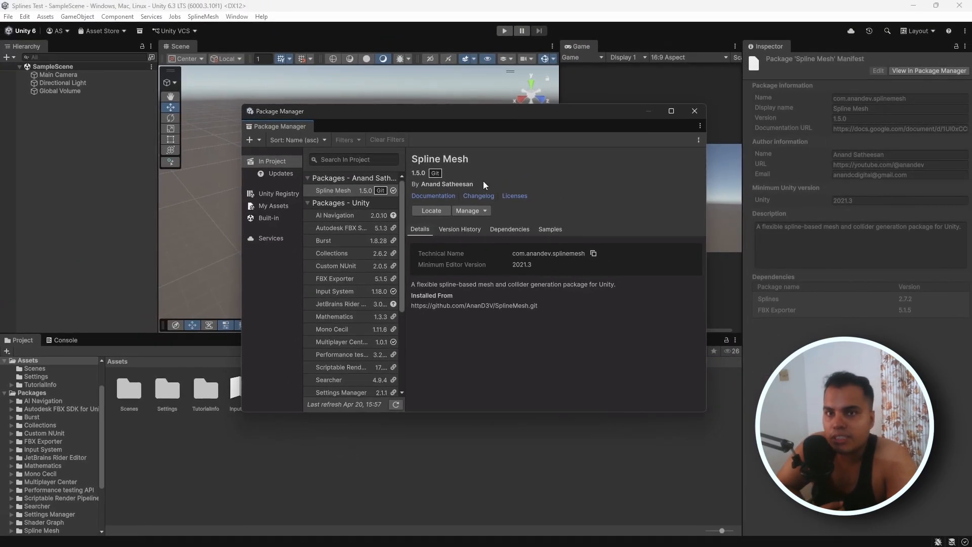
{"action": "left_click", "coordinate": [485, 212]}
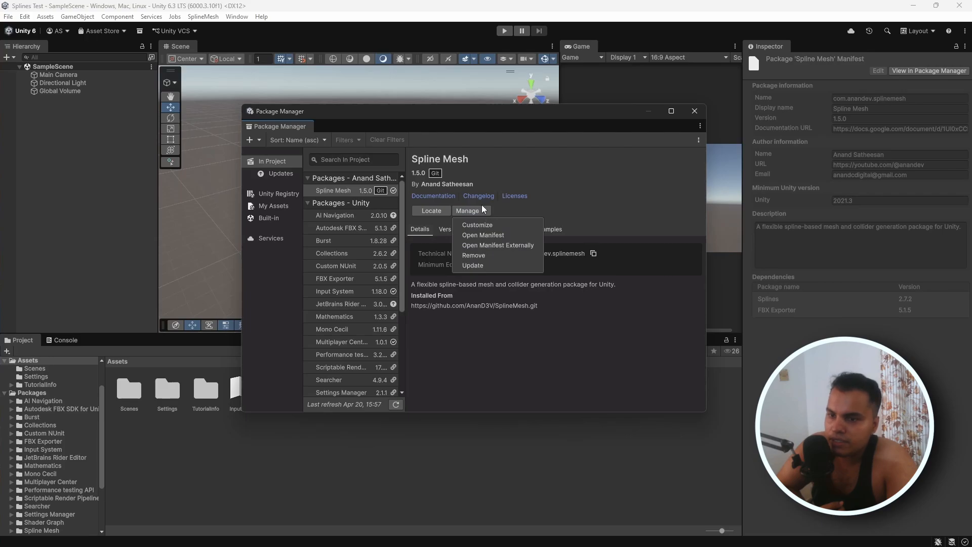
{"action": "left_click", "coordinate": [472, 266]}
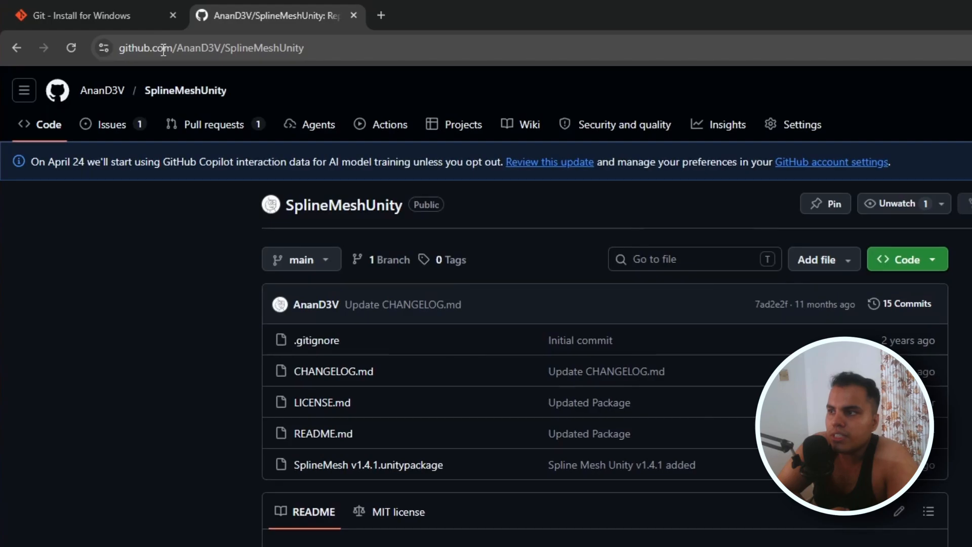
In the browser, look at the clone and ZIP download options of the SplineMeshUnity repository.
{"action": "left_click", "coordinate": [417, 47]}
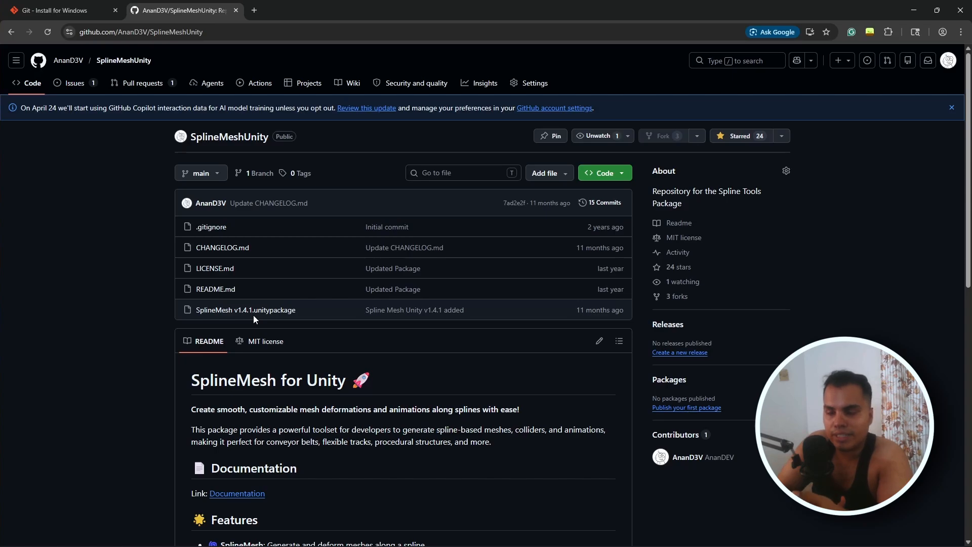
{"action": "left_click", "coordinate": [603, 173]}
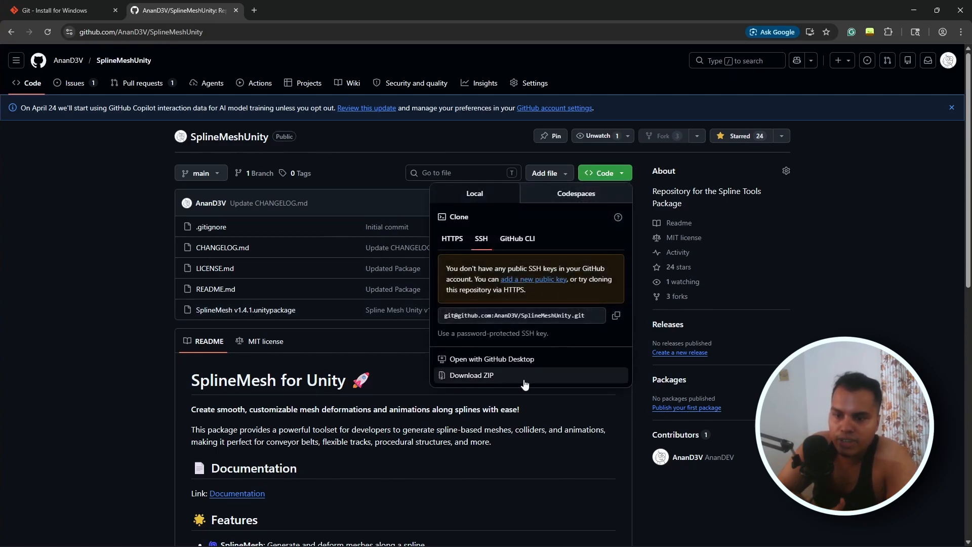
{"action": "left_click", "coordinate": [854, 328]}
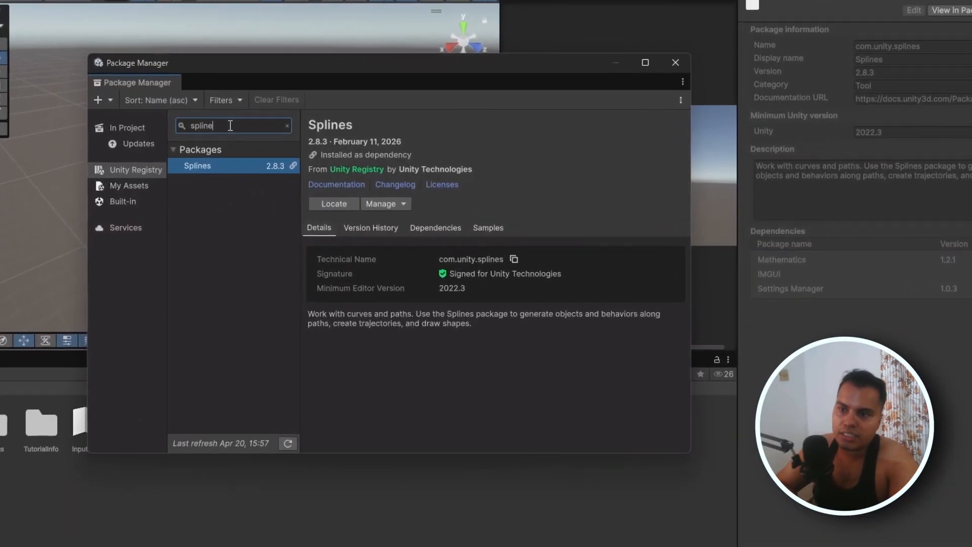
Back in Unity, search the Unity Registry packages for "fbx".
{"action": "double_click", "coordinate": [310, 154]}
{"action": "type", "text": "fbx"}
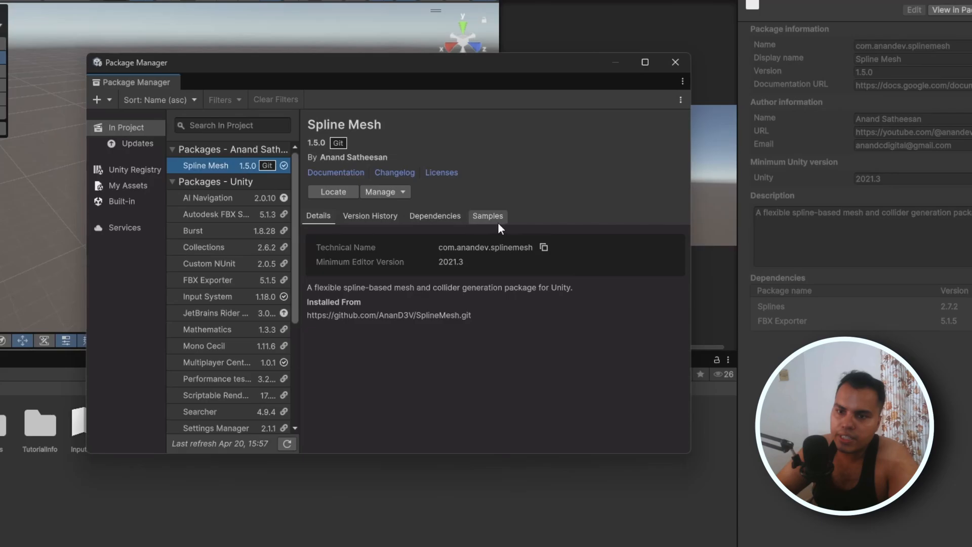
Import the Train Tracks Sample from the samples of the Spline Mesh package.
{"action": "left_click", "coordinate": [557, 234]}
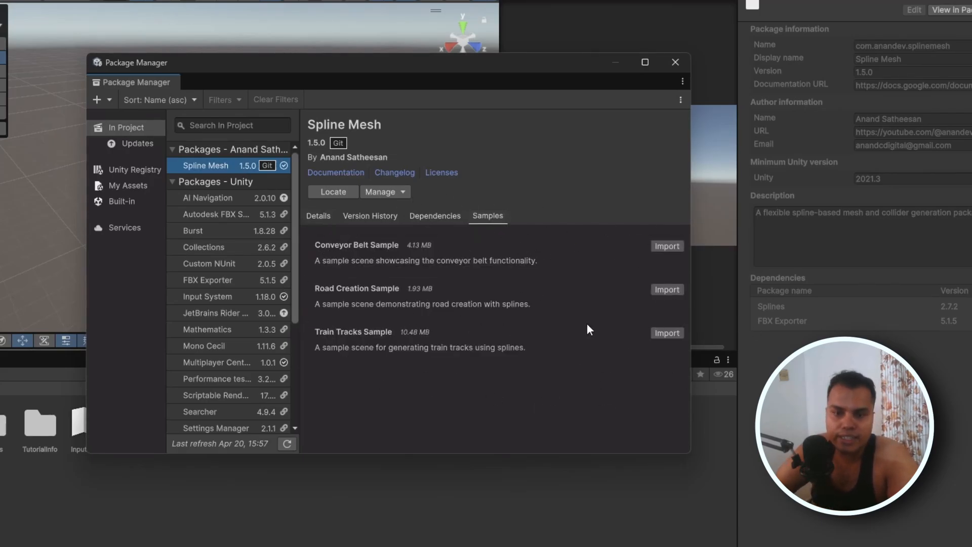
{"action": "left_click", "coordinate": [667, 332]}
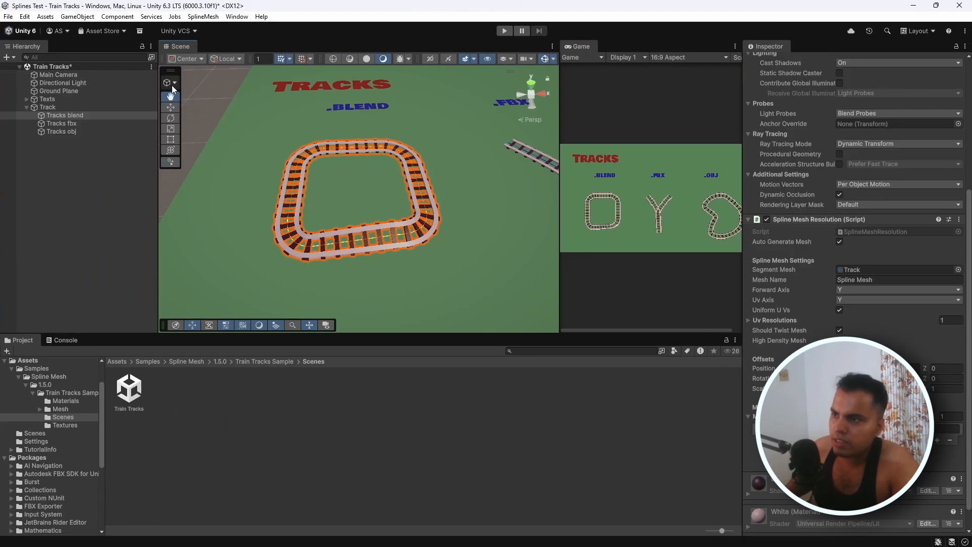
In the spline editing context, reshape the Tracks blend loop by moving a far corner knot outward and rotating knots to twist the track.
{"action": "left_click", "coordinate": [171, 85]}
{"action": "left_click", "coordinate": [187, 111]}
{"action": "middle_click_drag", "start_coordinate": [384, 150], "coordinate": [352, 198]}
{"action": "left_click", "coordinate": [354, 197]}
{"action": "left_click_drag", "start_coordinate": [354, 197], "coordinate": [363, 178]}
{"action": "left_click_drag", "start_coordinate": [442, 220], "coordinate": [355, 213], "text": "alt"}
{"action": "scroll", "coordinate": [372, 179], "scroll_direction": "up", "scroll_amount": 2}
{"action": "key", "text": "e"}
{"action": "scroll", "coordinate": [355, 213], "scroll_direction": "up", "scroll_amount": 3}
{"action": "left_click_drag", "start_coordinate": [471, 197], "coordinate": [316, 190], "text": "alt"}
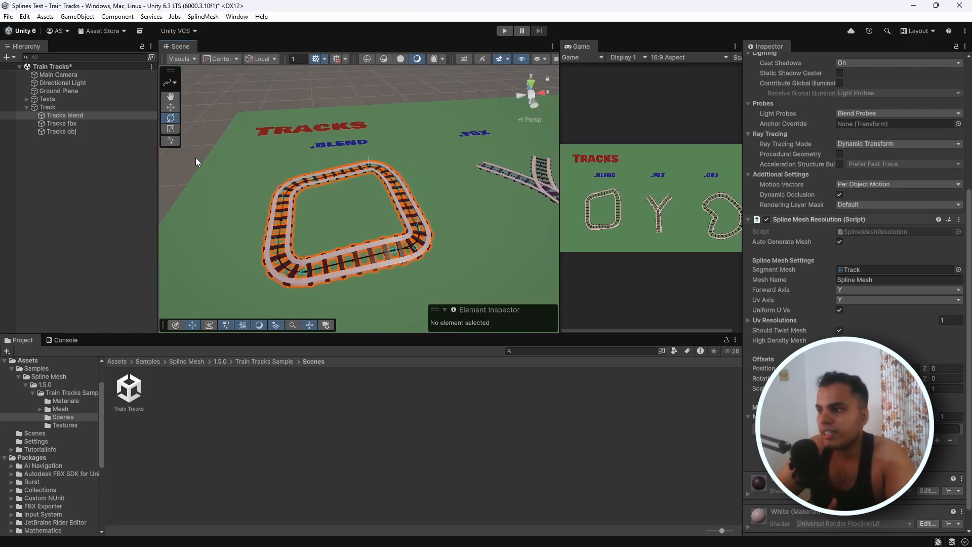
Export Tracks blend with SplineMesh as the FBX file "Tracks blend" into a new folder named FBX inside Assets.
{"action": "left_click", "coordinate": [81, 114]}
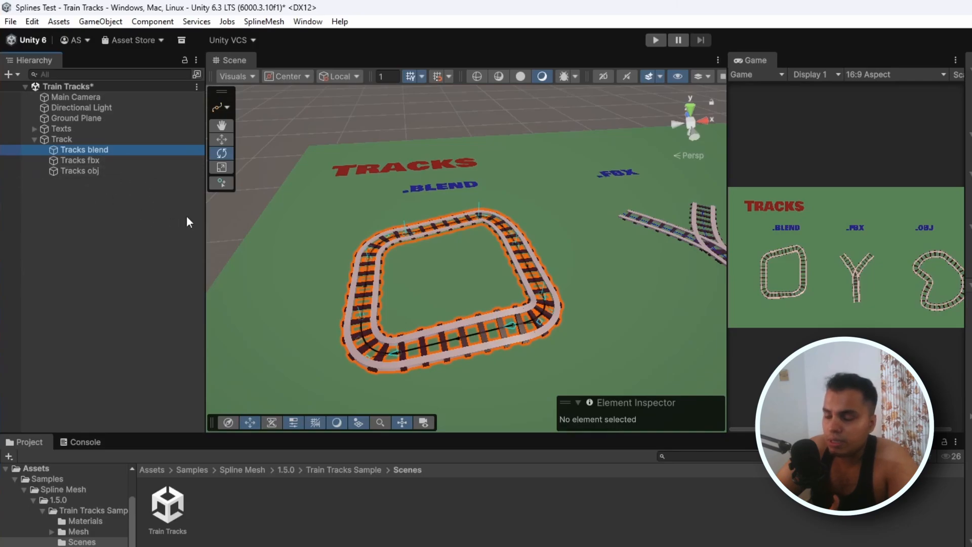
{"action": "left_click", "coordinate": [264, 22]}
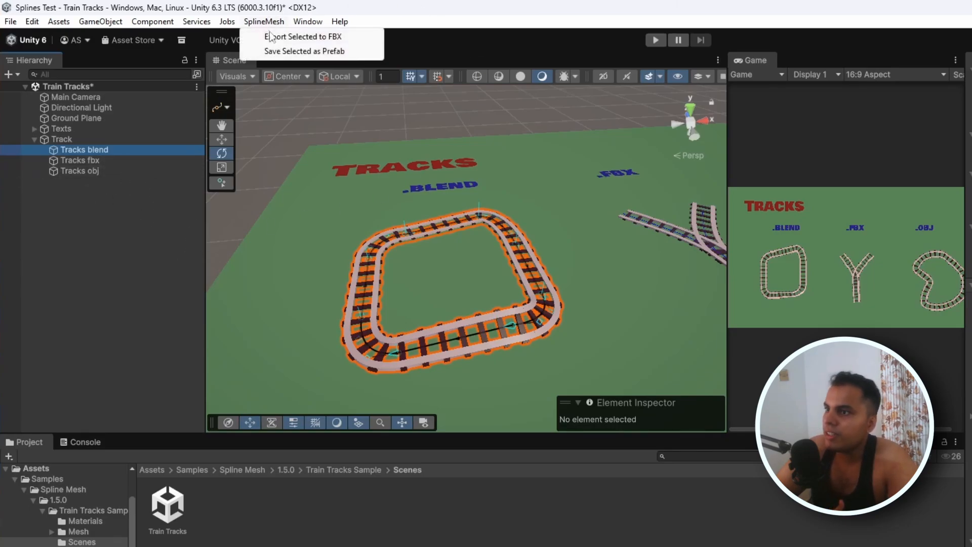
{"action": "left_click", "coordinate": [304, 36]}
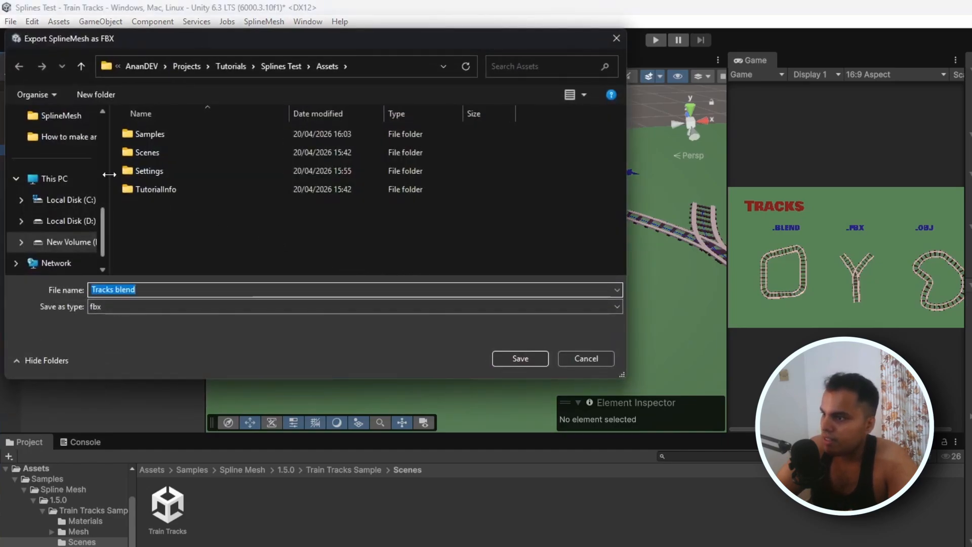
{"action": "right_click", "coordinate": [206, 268]}
{"action": "mouse_move", "coordinate": [297, 432]}
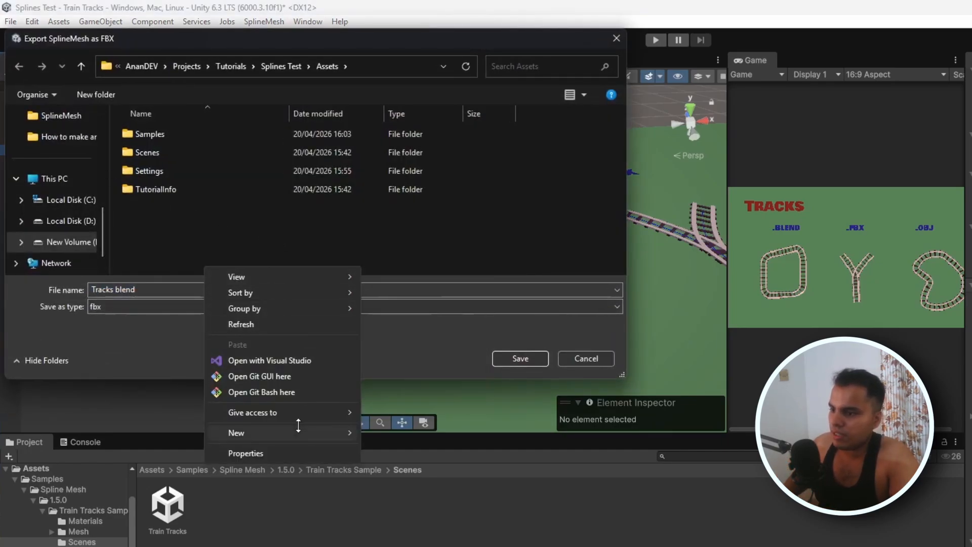
{"action": "left_click", "coordinate": [386, 430]}
{"action": "type", "text": "FBX"}
{"action": "key", "text": "Return"}
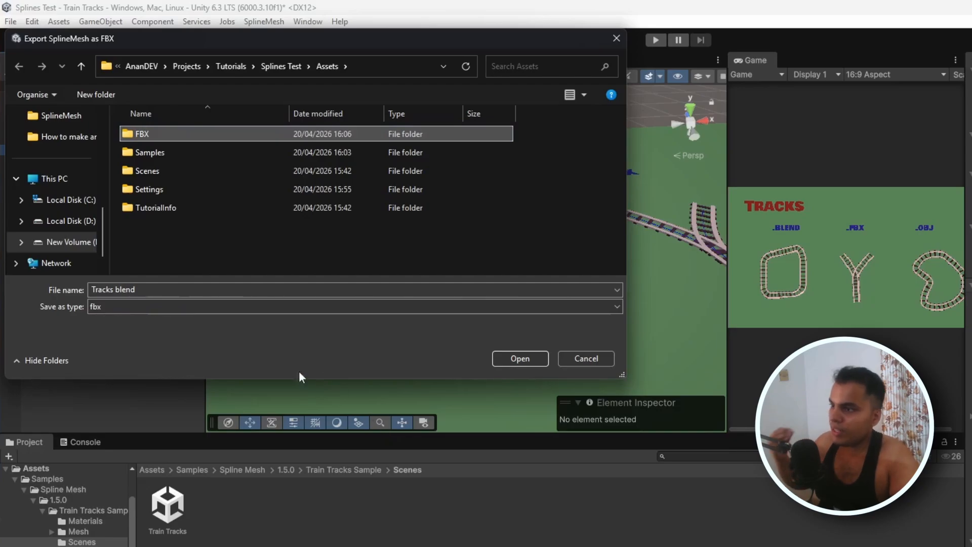
{"action": "double_click", "coordinate": [157, 134]}
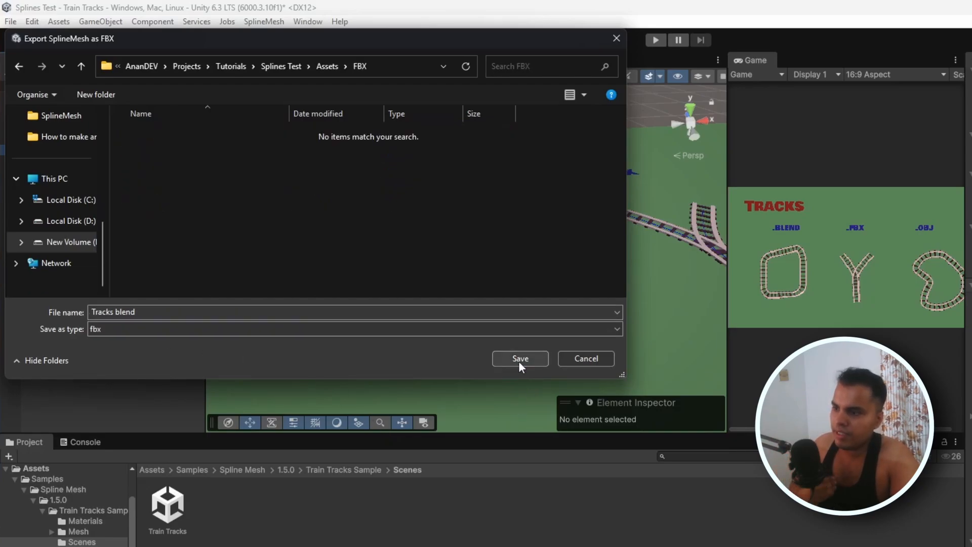
{"action": "left_click", "coordinate": [519, 358]}
Open the FBX folder in the project's Assets and select the exported Tracks blend file.
{"action": "left_click", "coordinate": [147, 461]}
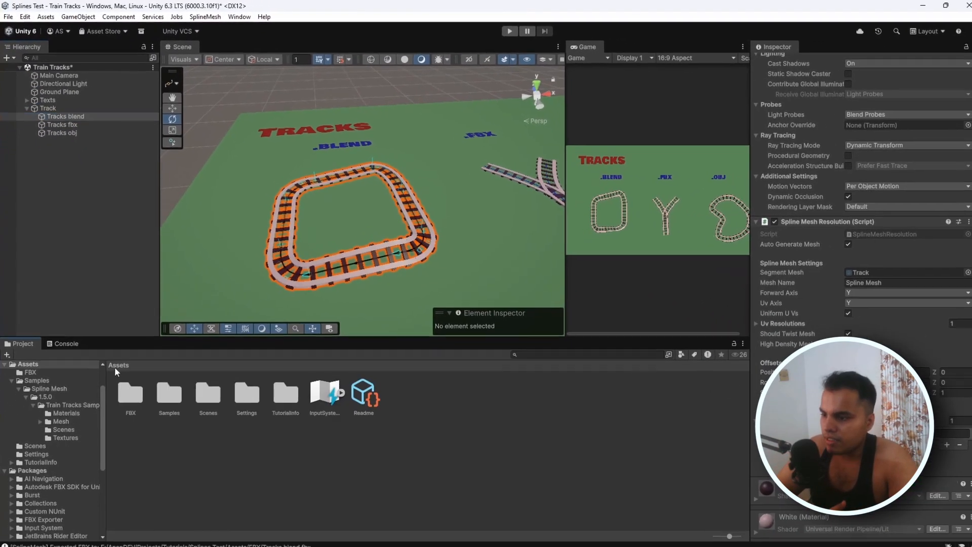
{"action": "double_click", "coordinate": [165, 494]}
{"action": "left_click", "coordinate": [165, 498]}
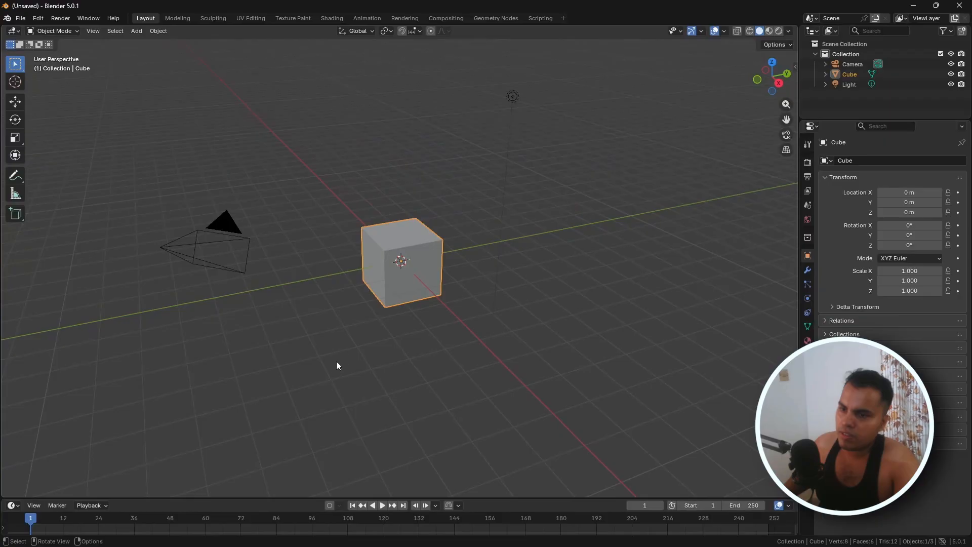
In Blender, delete all default scene objects and import Tracks blend.fbx with the default FBX settings.
{"action": "key", "text": "a"}
{"action": "key", "text": "x"}
{"action": "left_click", "coordinate": [333, 346]}
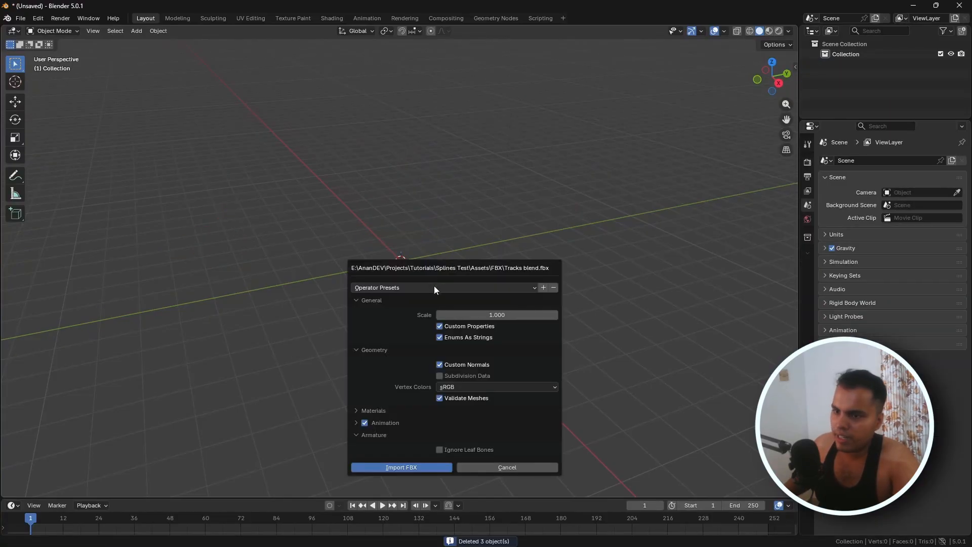
{"action": "left_click", "coordinate": [429, 468]}
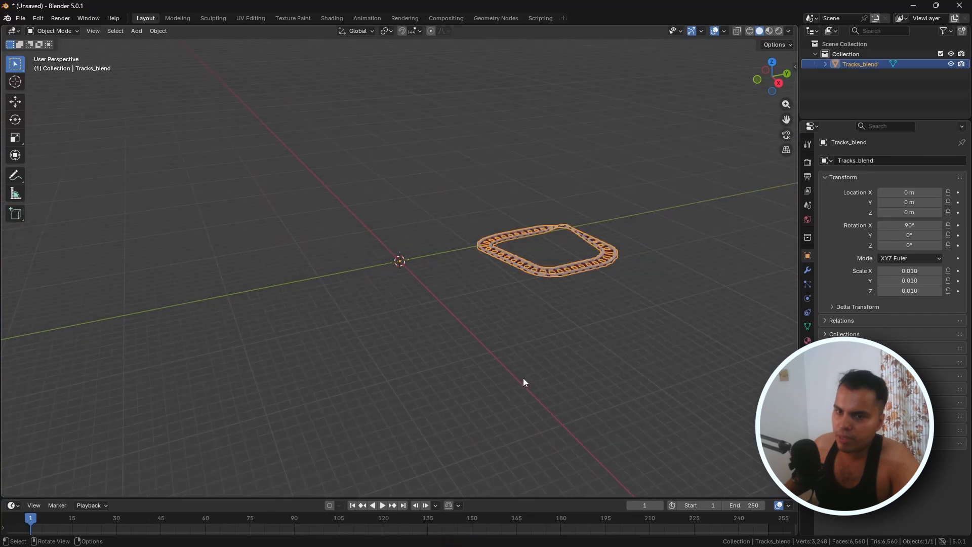
Show the imported track's transform values and set its origin with Origin to Geometry.
{"action": "key", "text": "n"}
{"action": "middle_click_drag", "start_coordinate": [556, 278], "coordinate": [603, 309]}
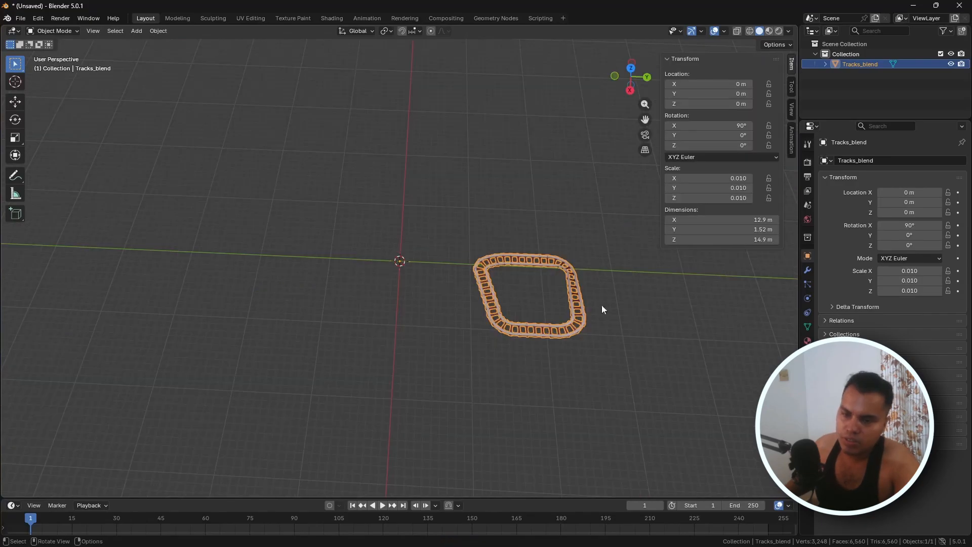
{"action": "scroll", "coordinate": [475, 307], "scroll_direction": "up", "scroll_amount": 7}
{"action": "scroll", "coordinate": [475, 308], "scroll_direction": "down", "scroll_amount": 6}
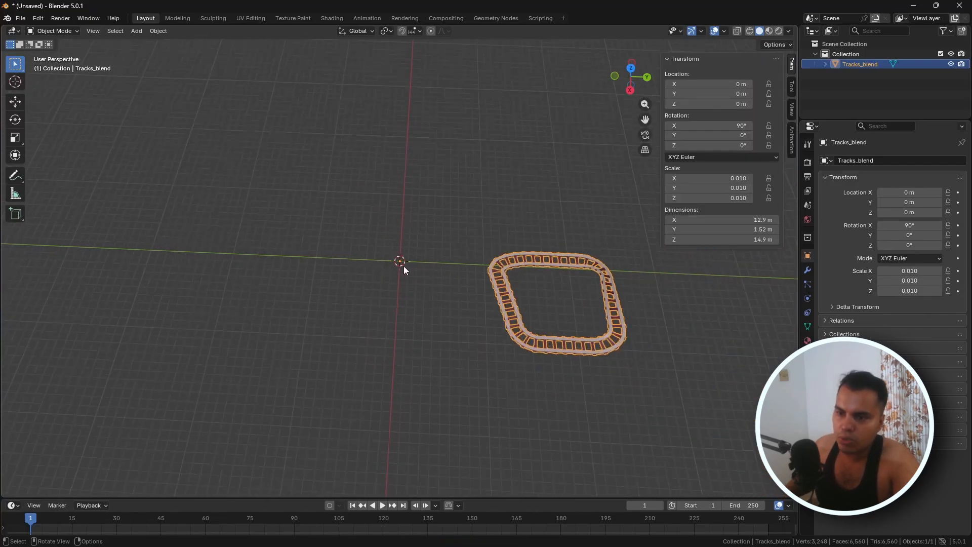
{"action": "right_click", "coordinate": [401, 265]}
{"action": "mouse_move", "coordinate": [458, 314]}
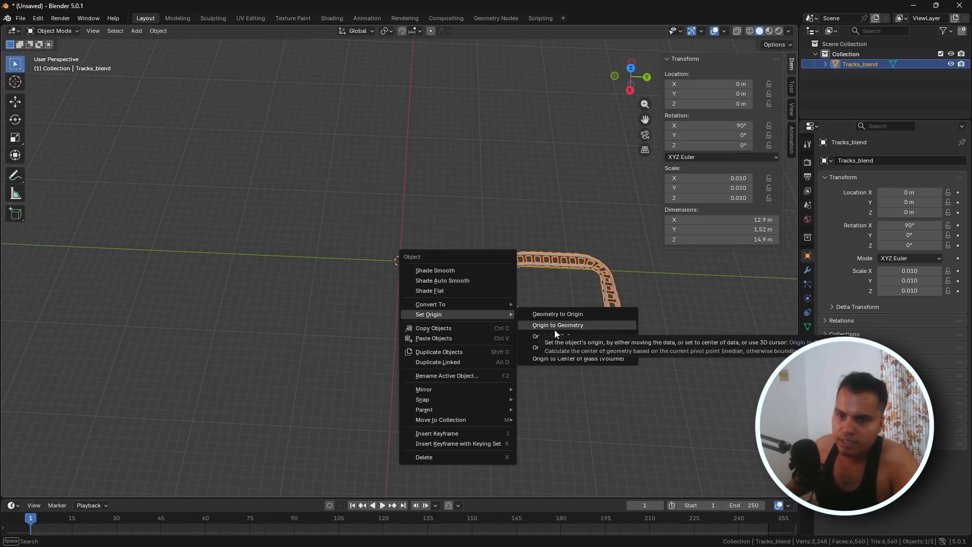
{"action": "left_click", "coordinate": [554, 329]}
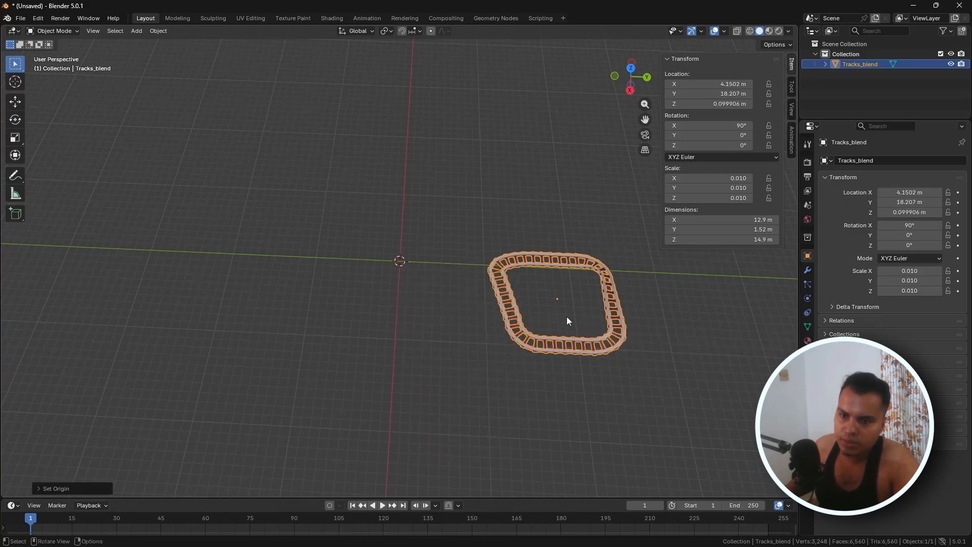
Set the track's X, Y and Z location to 0 m to centre it in the scene.
{"action": "left_click", "coordinate": [737, 85]}
{"action": "type", "text": "0"}
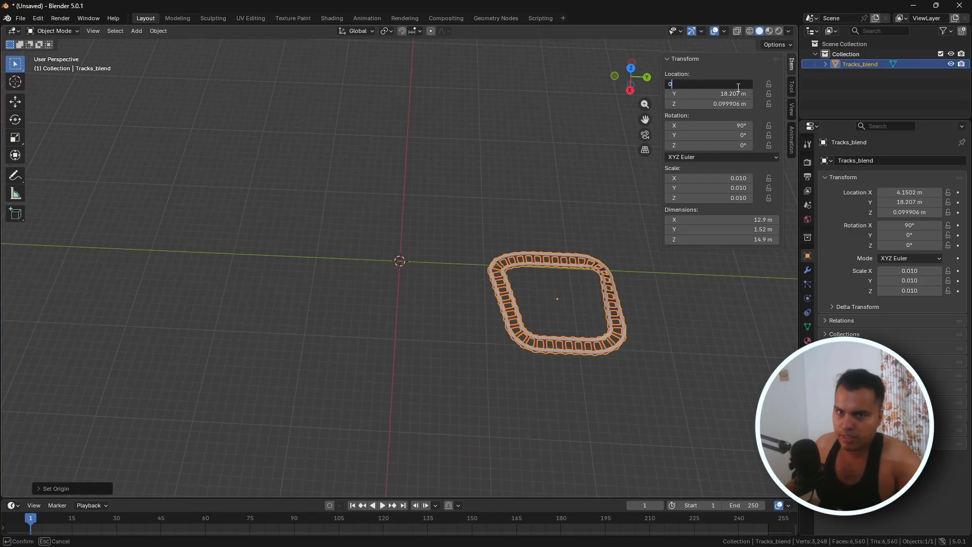
{"action": "left_click", "coordinate": [736, 94]}
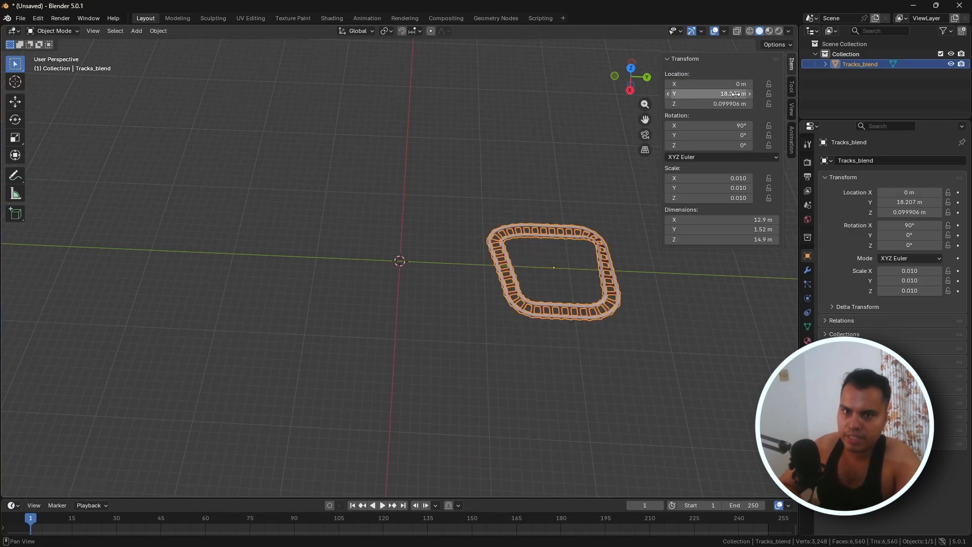
{"action": "type", "text": "0"}
{"action": "key", "text": "Return"}
{"action": "left_click", "coordinate": [736, 104]}
{"action": "type", "text": "0"}
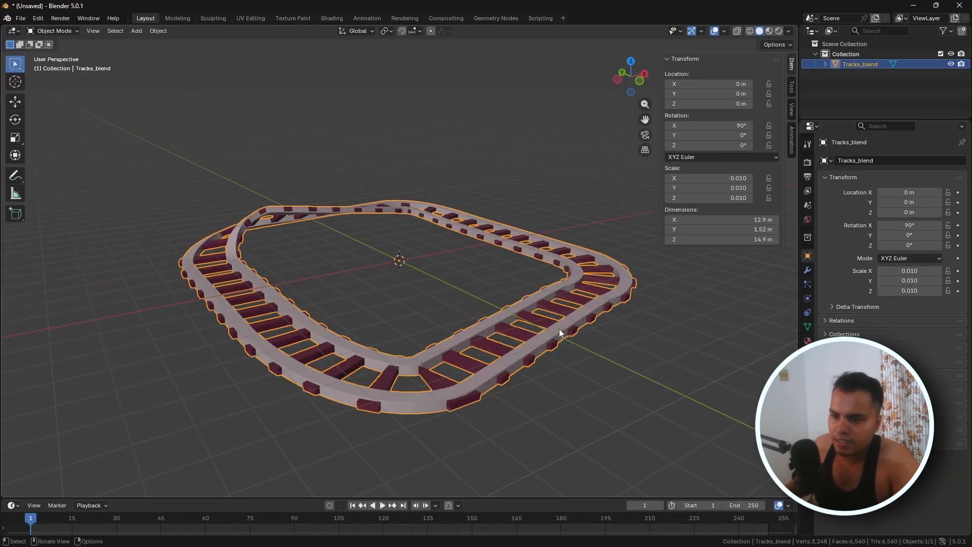
Examine the imported track mesh up close from several sides, including its corners and sleepers.
{"action": "scroll", "coordinate": [559, 329], "scroll_direction": "up", "scroll_amount": 6}
{"action": "middle_click_drag", "start_coordinate": [532, 403], "coordinate": [163, 375]}
{"action": "scroll", "coordinate": [172, 378], "scroll_direction": "down", "scroll_amount": 2}
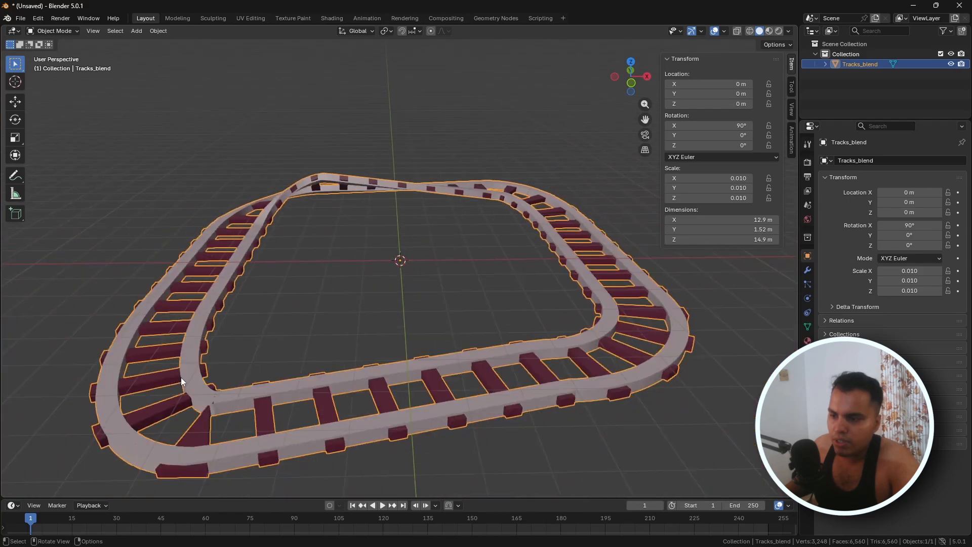
{"action": "middle_click_drag", "start_coordinate": [228, 385], "coordinate": [256, 369]}
{"action": "scroll", "coordinate": [320, 374], "scroll_direction": "up", "scroll_amount": 4}
{"action": "scroll", "coordinate": [320, 375], "scroll_direction": "down", "scroll_amount": 4}
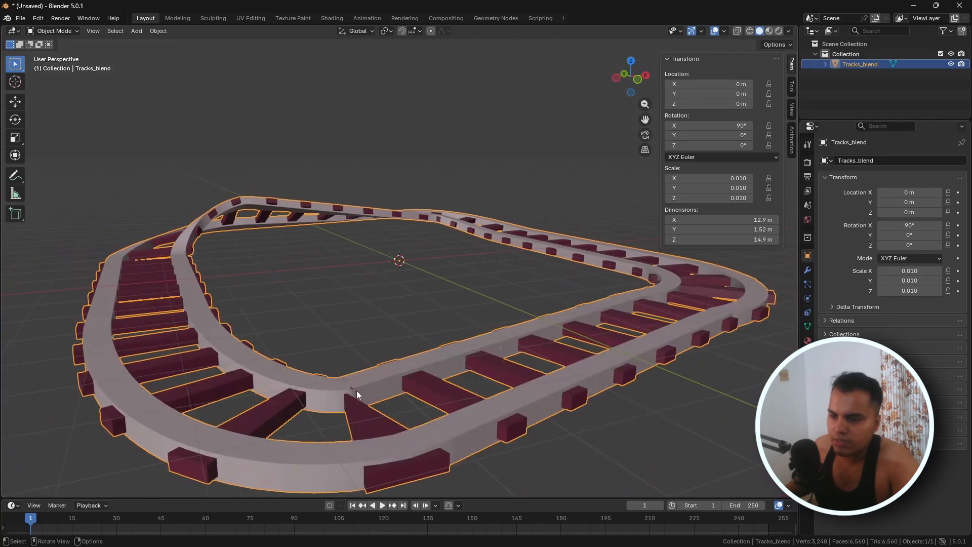
Select a vertex at the track's sharp inner corner in Edit Mode and examine the surrounding triangles up close.
{"action": "key", "text": "Tab"}
{"action": "left_click", "coordinate": [347, 392]}
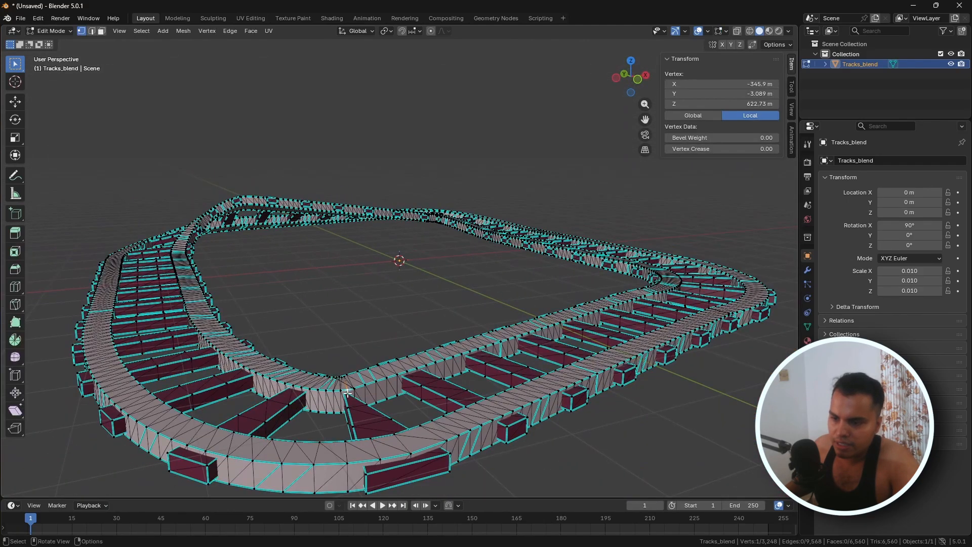
{"action": "key", "text": "KP_Decimal"}
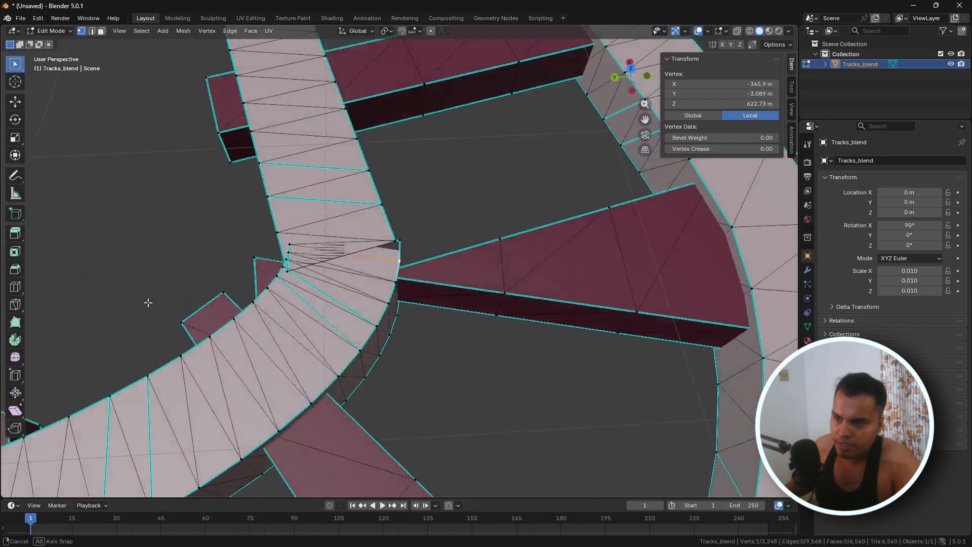
{"action": "middle_click_drag", "start_coordinate": [147, 302], "coordinate": [157, 305]}
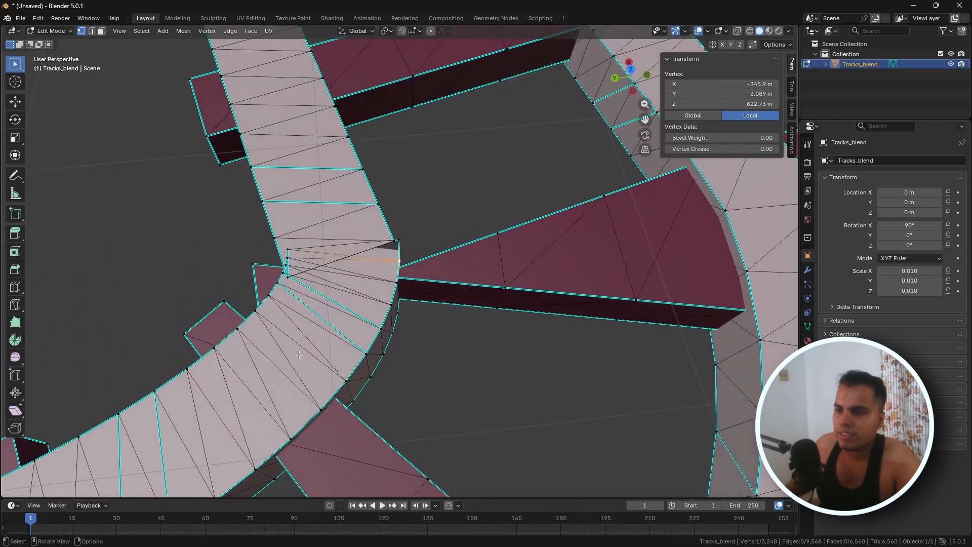
{"action": "middle_click_drag", "start_coordinate": [224, 390], "coordinate": [455, 375]}
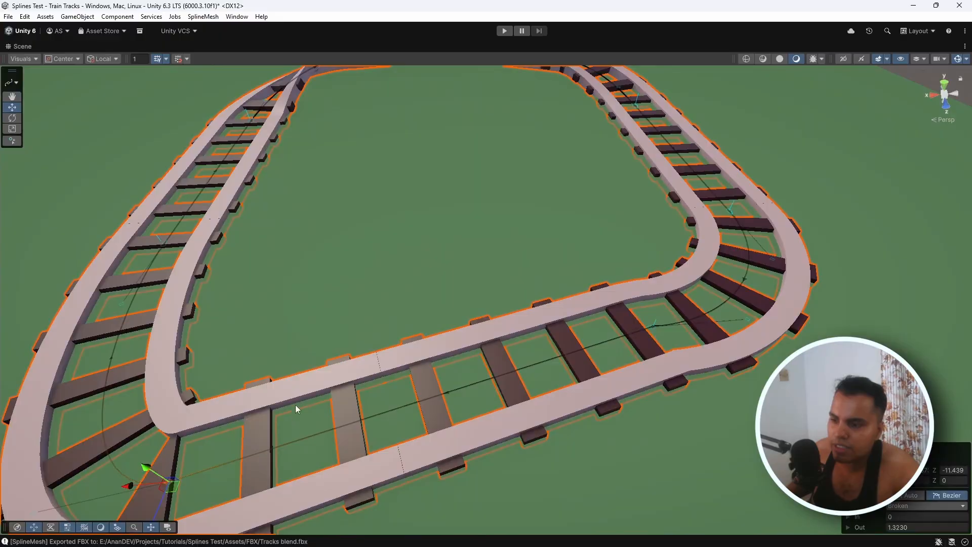
In Unity, reshape the track's front corner by moving and rotating its knot and shortening the out tangent to about 1.25.
{"action": "left_click_drag", "start_coordinate": [295, 405], "coordinate": [461, 481], "text": "alt"}
{"action": "scroll", "coordinate": [455, 477], "scroll_direction": "down", "scroll_amount": 3}
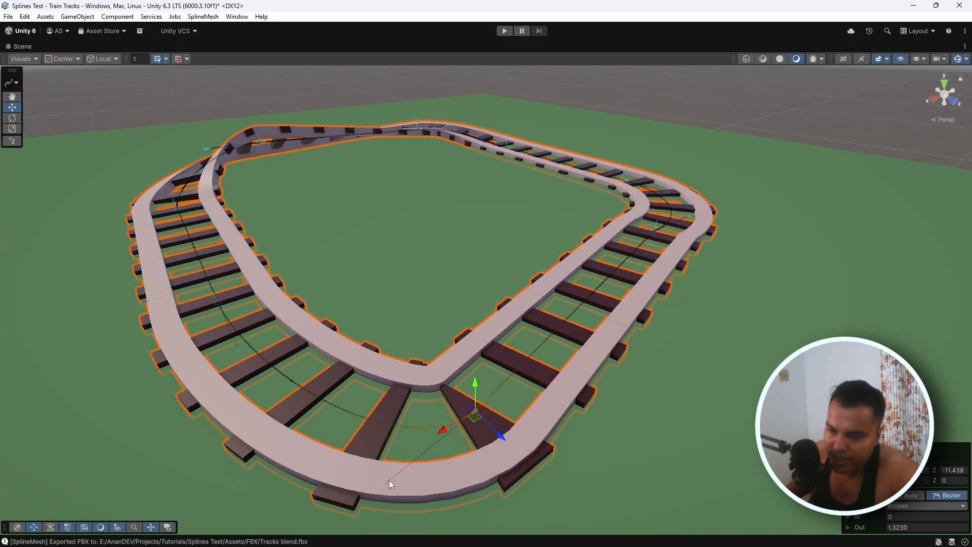
{"action": "left_click_drag", "start_coordinate": [393, 481], "coordinate": [415, 502]}
{"action": "left_click_drag", "start_coordinate": [470, 413], "coordinate": [475, 391]}
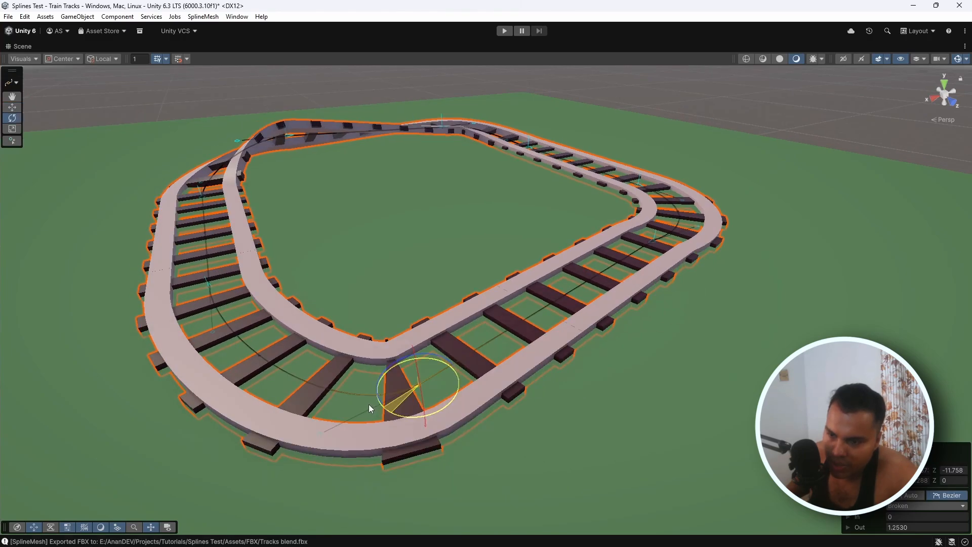
{"action": "left_click_drag", "start_coordinate": [366, 404], "coordinate": [364, 404]}
{"action": "left_click", "coordinate": [437, 451]}
{"action": "left_click_drag", "start_coordinate": [437, 450], "coordinate": [494, 441], "text": "alt"}
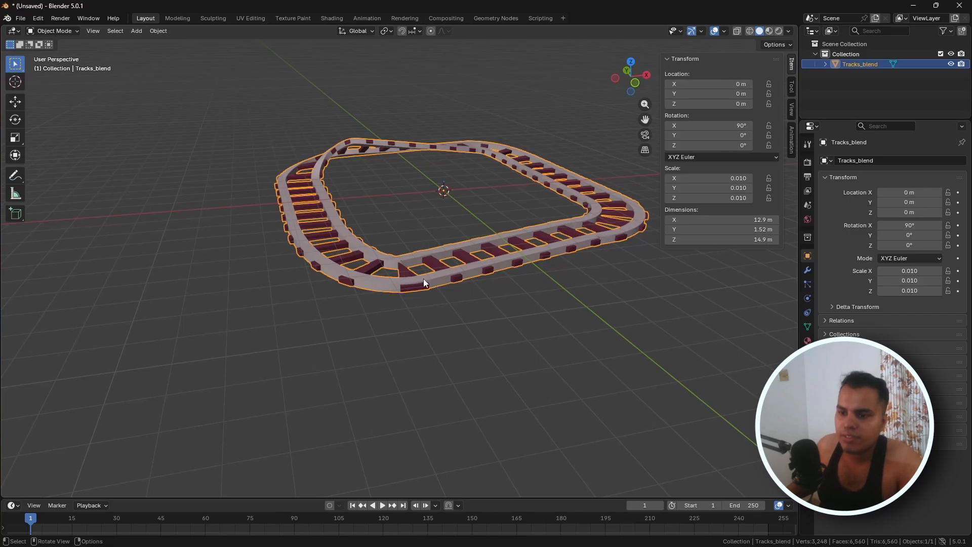
In Blender, examine the track's mesh topology around the front corner and sleepers in Edit Mode.
{"action": "key", "text": "Tab"}
{"action": "scroll", "coordinate": [473, 276], "scroll_direction": "up", "scroll_amount": 6}
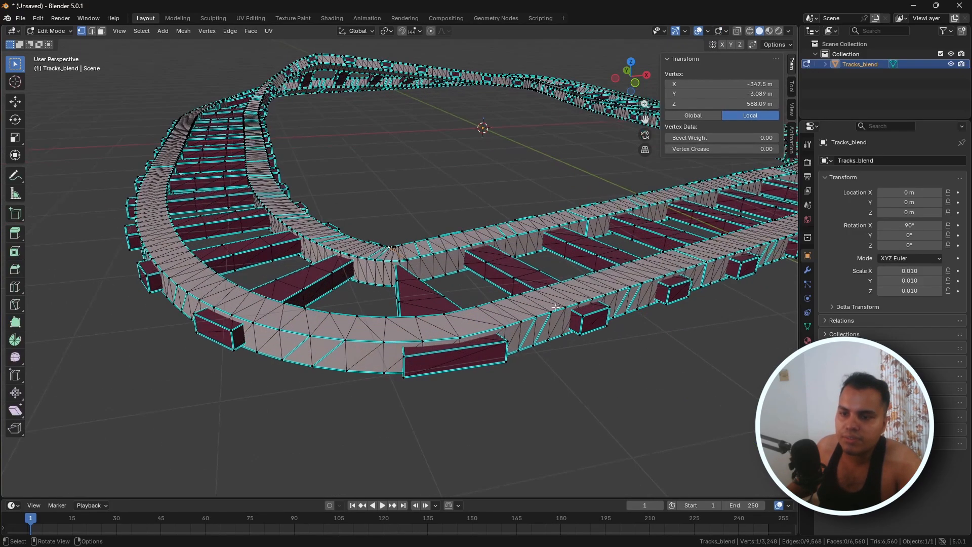
{"action": "scroll", "coordinate": [478, 304], "scroll_direction": "down", "scroll_amount": 8}
{"action": "key", "text": "Tab"}
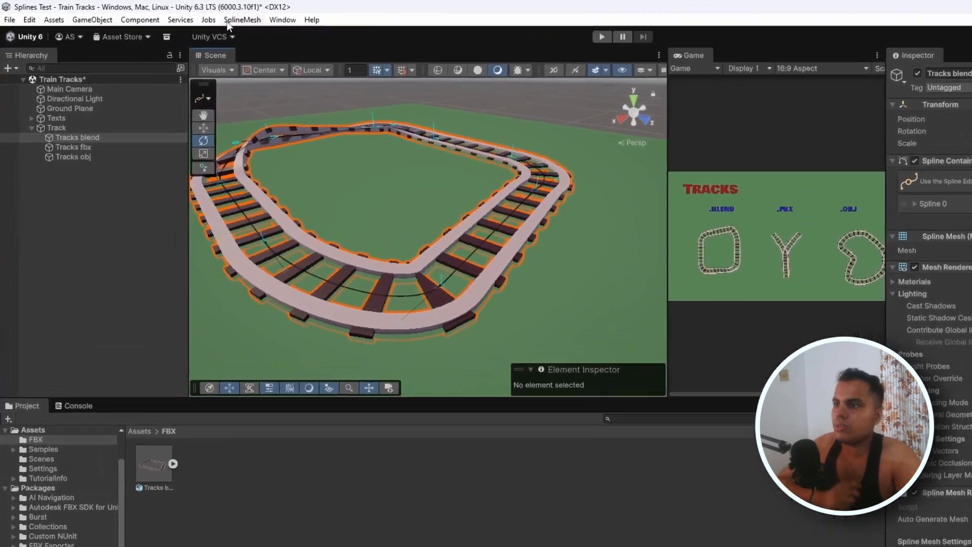
In Unity, save the selected Tracks blend object as a prefab and place three instances of it in the scene.
{"action": "left_click", "coordinate": [203, 16]}
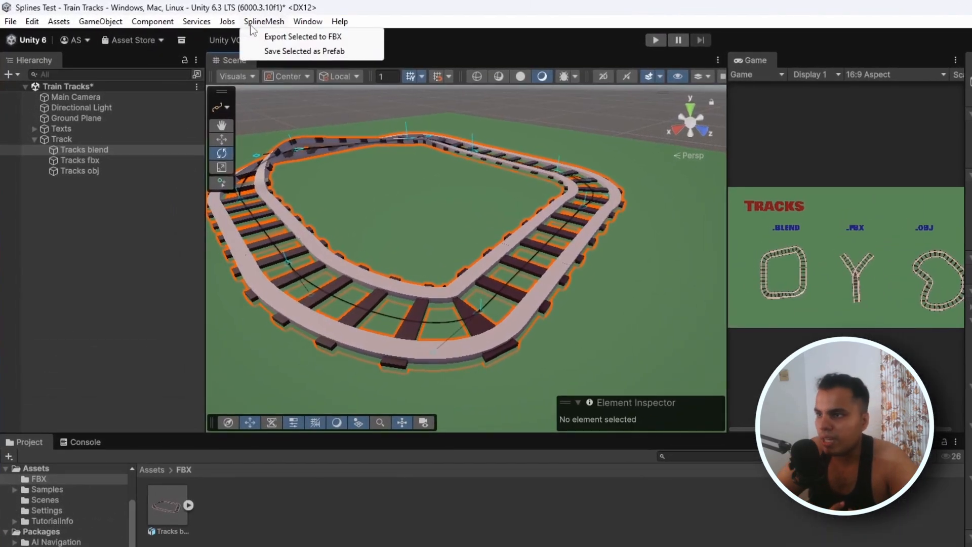
{"action": "left_click", "coordinate": [280, 51]}
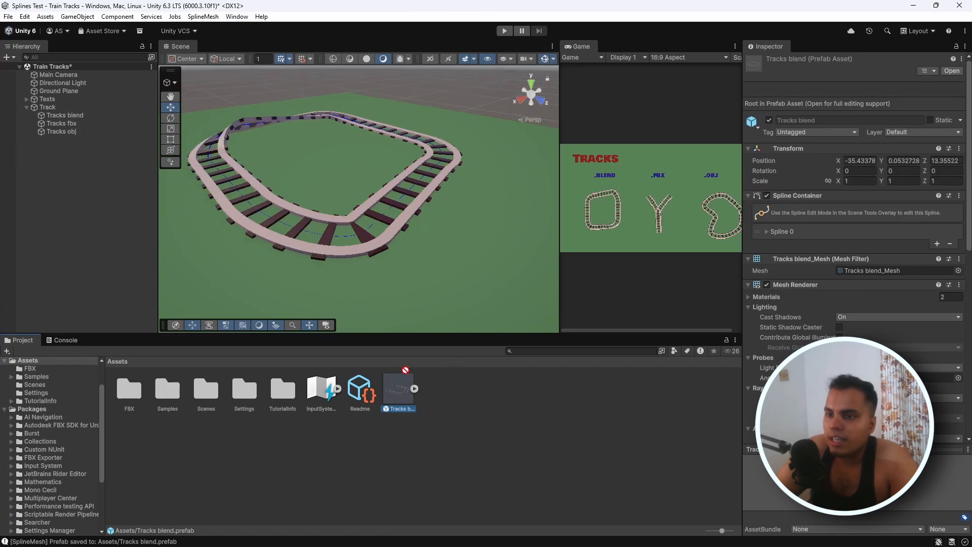
{"action": "left_click_drag", "start_coordinate": [405, 370], "coordinate": [497, 244]}
{"action": "left_click_drag", "start_coordinate": [399, 405], "coordinate": [539, 133]}
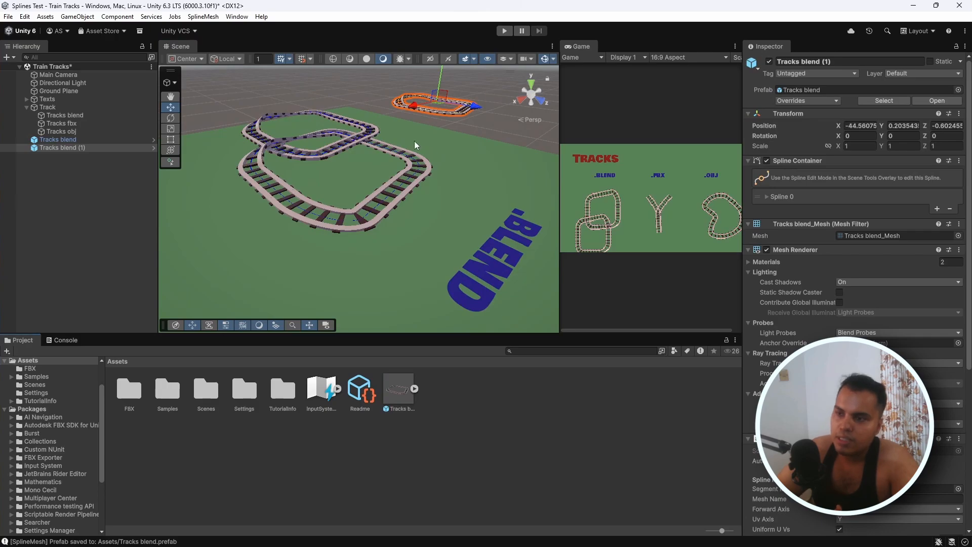
{"action": "scroll", "coordinate": [414, 141], "scroll_direction": "up", "scroll_amount": 5}
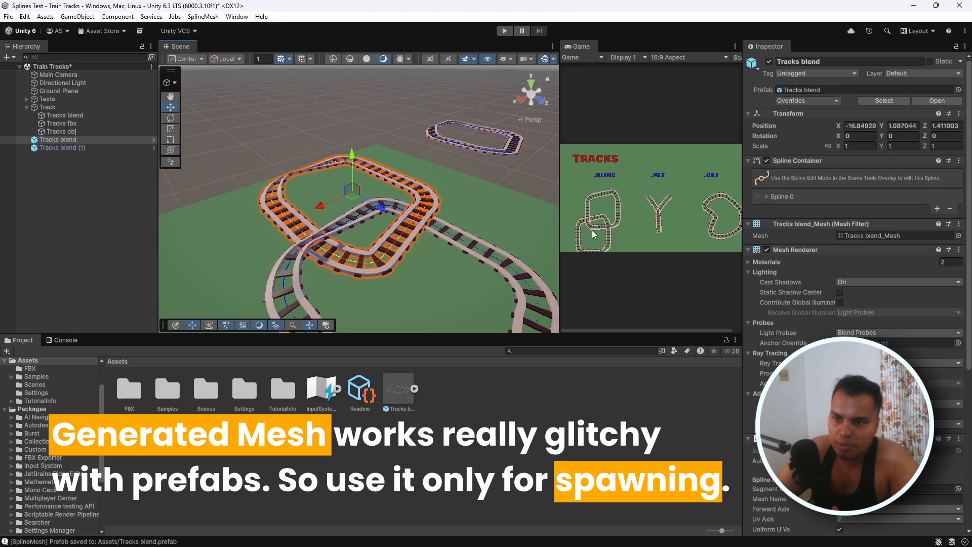
{"action": "left_click", "coordinate": [439, 199]}
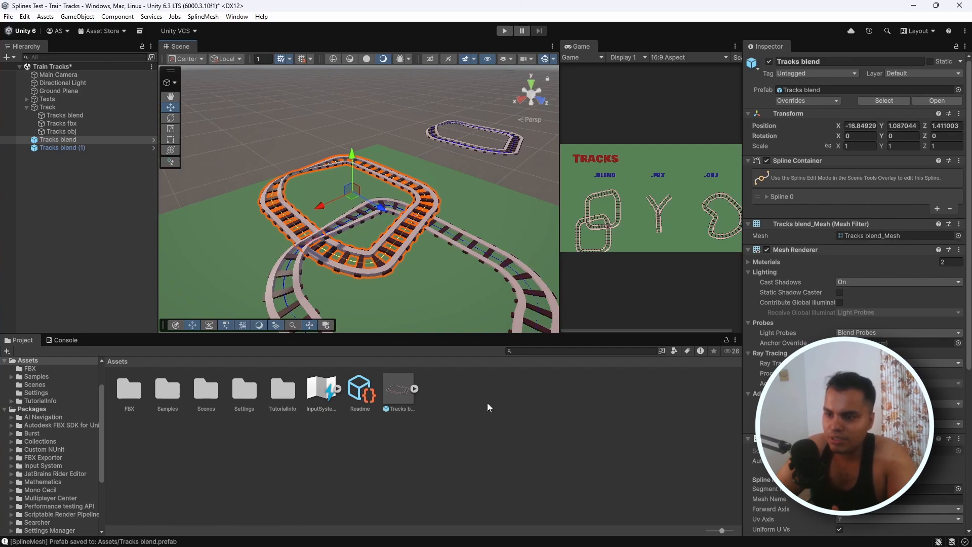
{"action": "left_click_drag", "start_coordinate": [403, 392], "coordinate": [309, 122]}
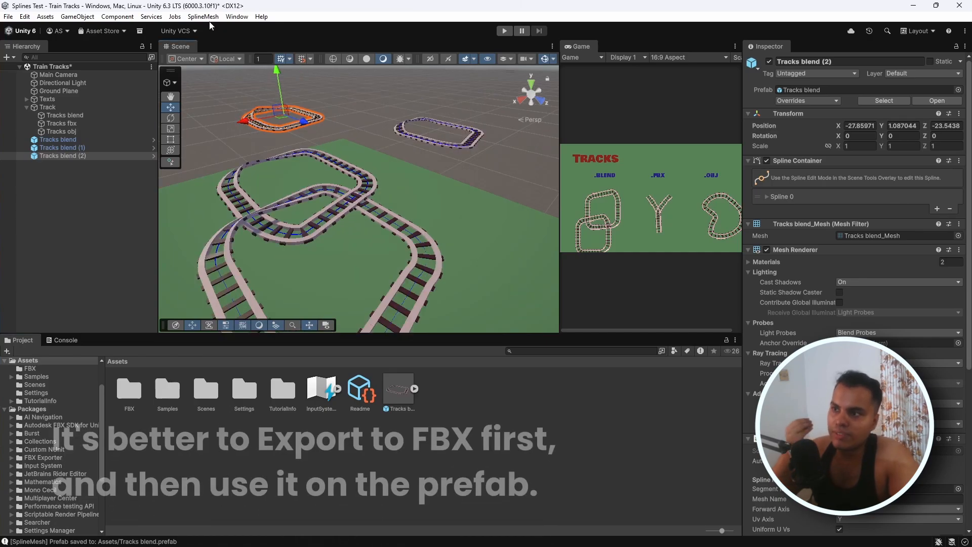
Apply all overrides of the reshaped Tracks blend instance to its source prefab.
{"action": "left_click", "coordinate": [203, 17]}
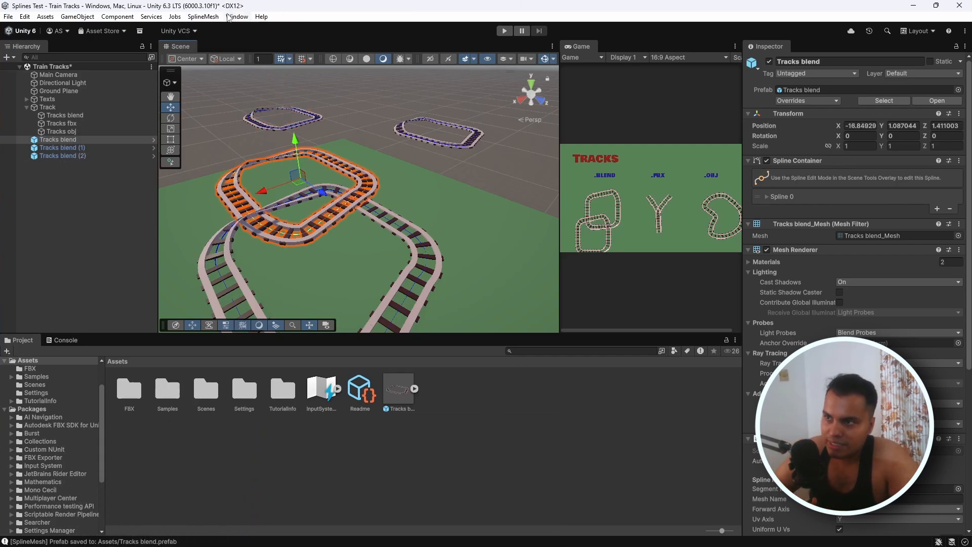
{"action": "left_click", "coordinate": [203, 18]}
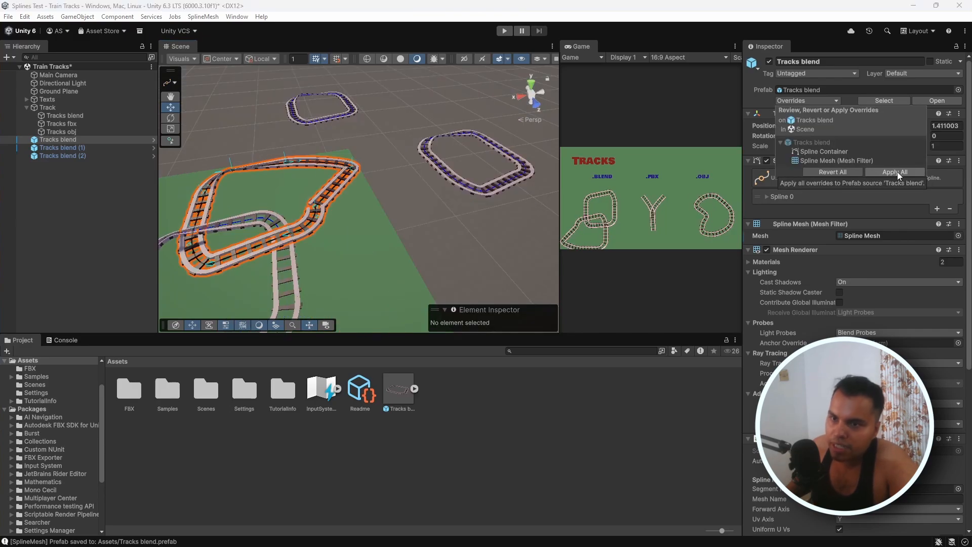
{"action": "left_click", "coordinate": [897, 172]}
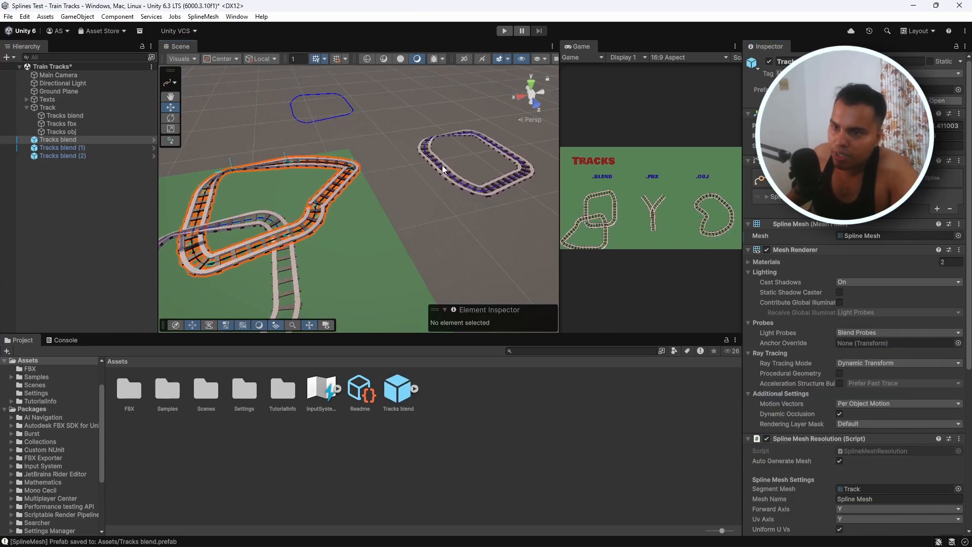
Regenerate the spline meshes of the Tracks blend (1) and Tracks blend (2) instances.
{"action": "left_click", "coordinate": [66, 149]}
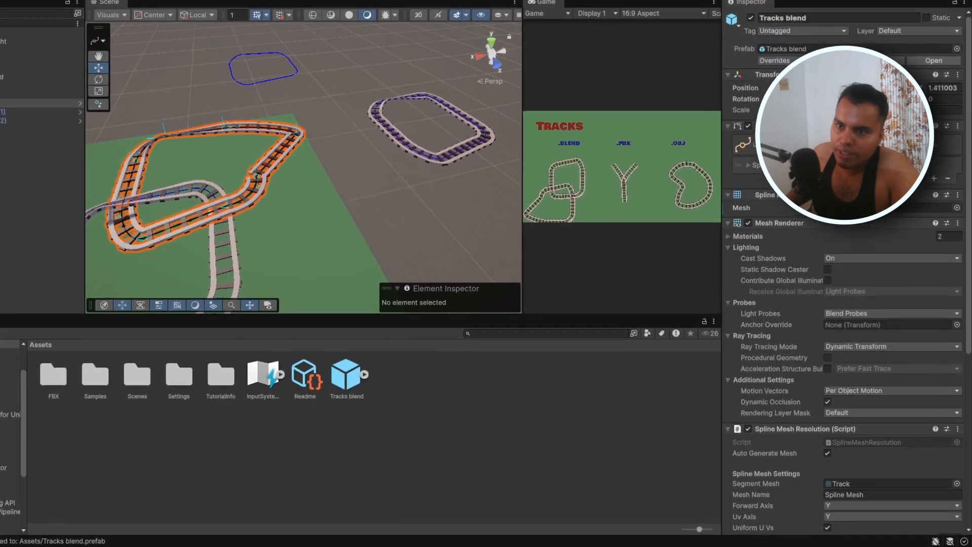
{"action": "scroll", "coordinate": [827, 356], "scroll_direction": "down", "scroll_amount": 5}
{"action": "scroll", "coordinate": [830, 380], "scroll_direction": "down", "scroll_amount": 2}
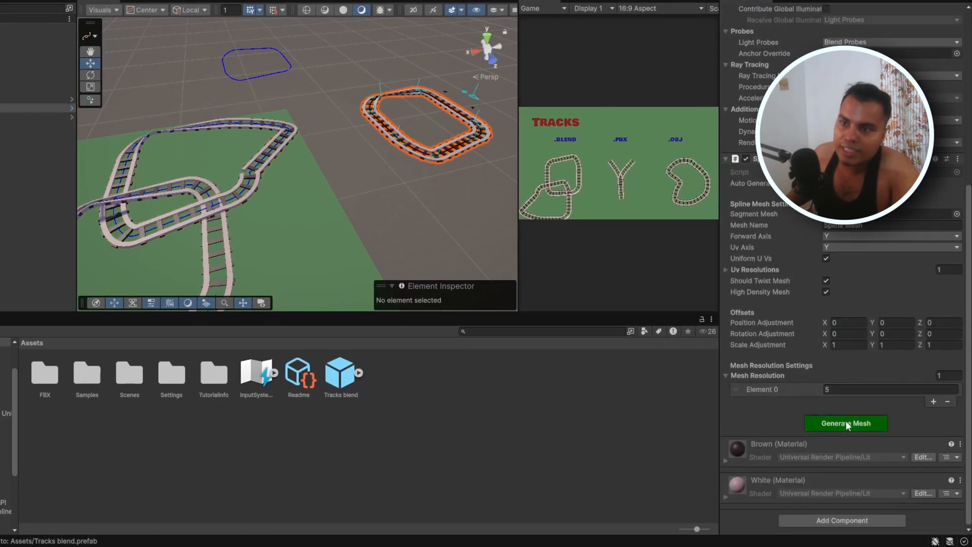
{"action": "left_click", "coordinate": [845, 421]}
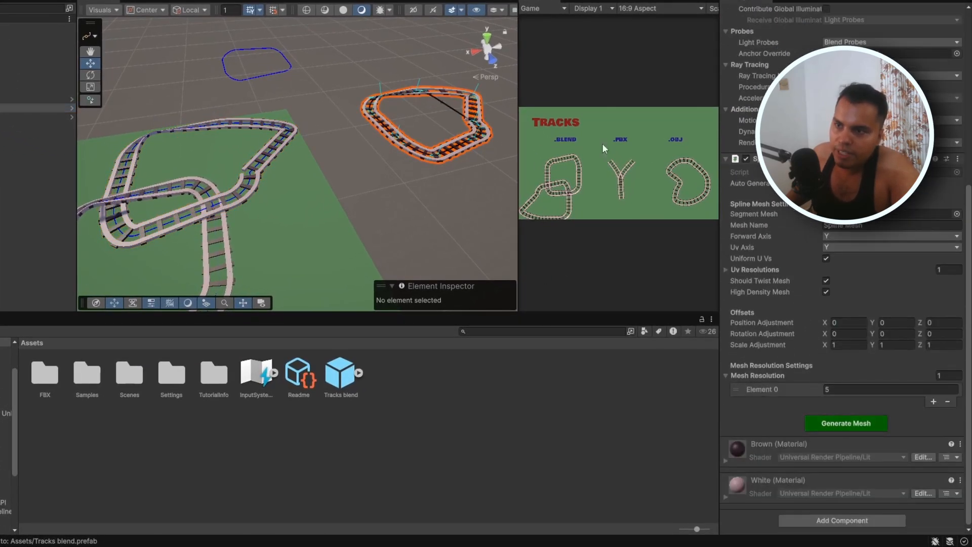
{"action": "left_click", "coordinate": [271, 61]}
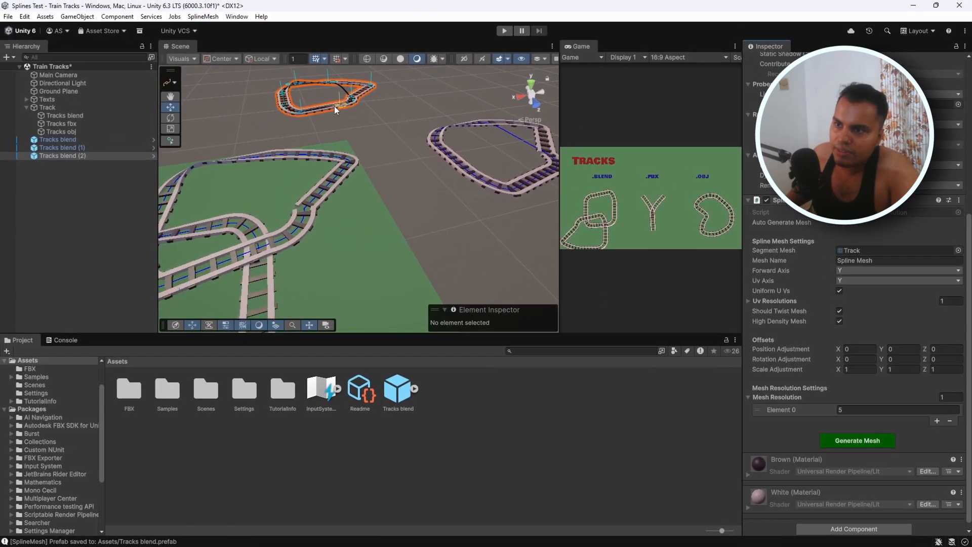
{"action": "scroll", "coordinate": [336, 108], "scroll_direction": "up", "scroll_amount": 1}
{"action": "middle_click_drag", "start_coordinate": [363, 116], "coordinate": [291, 186]}
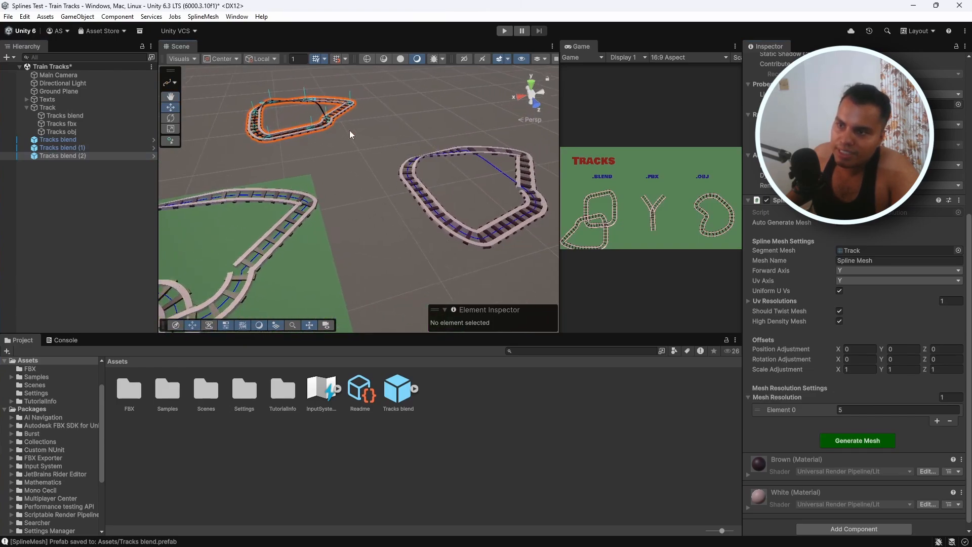
Select the Tracks blend (1) instance and try moving its spline's knot 7 to about X -13.71.
{"action": "left_click", "coordinate": [170, 82]}
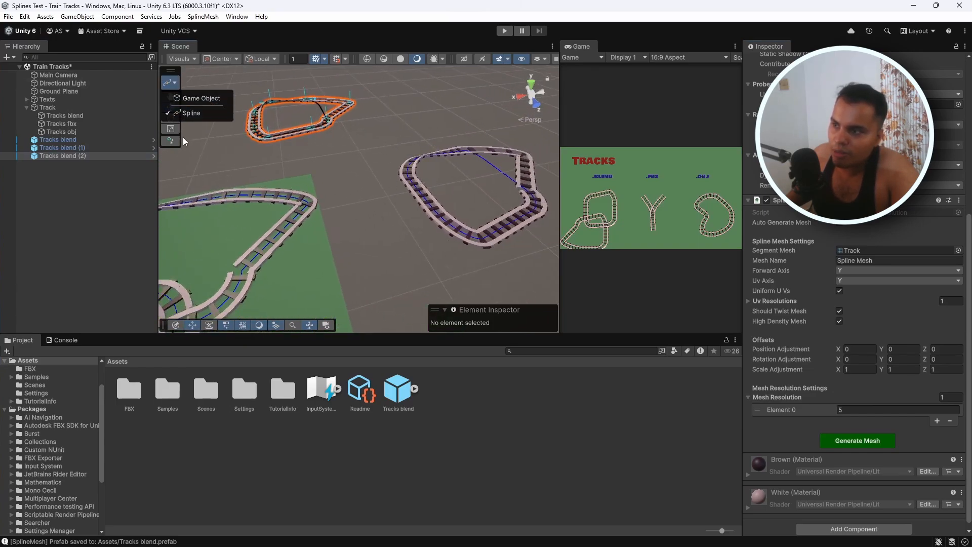
{"action": "left_click", "coordinate": [195, 99]}
{"action": "left_click", "coordinate": [397, 157]}
{"action": "left_click", "coordinate": [441, 223]}
{"action": "left_click", "coordinate": [171, 83]}
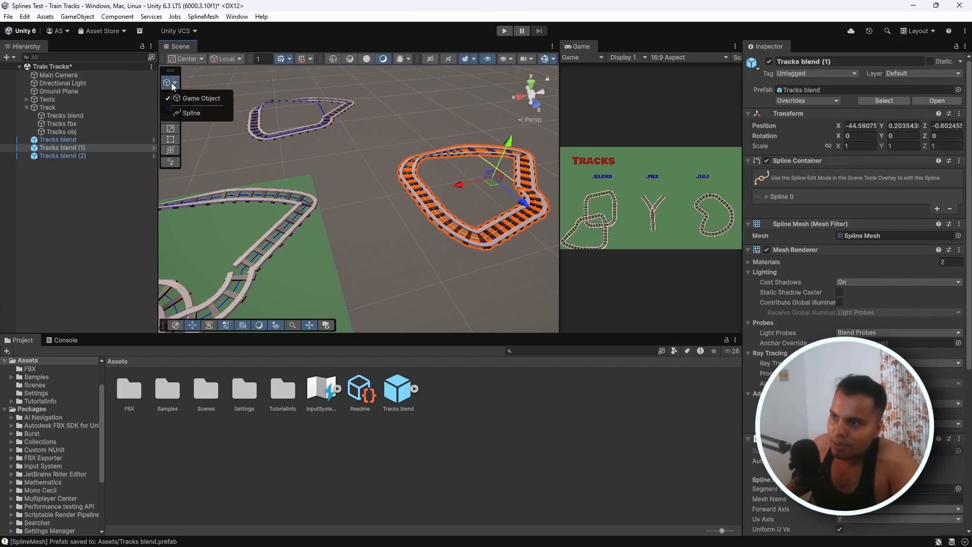
{"action": "left_click", "coordinate": [193, 113]}
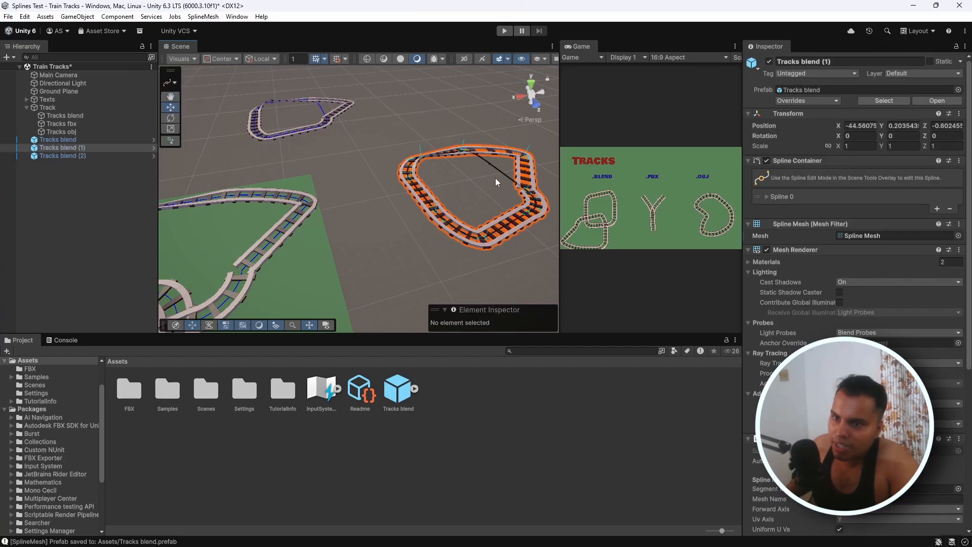
{"action": "left_click", "coordinate": [522, 159]}
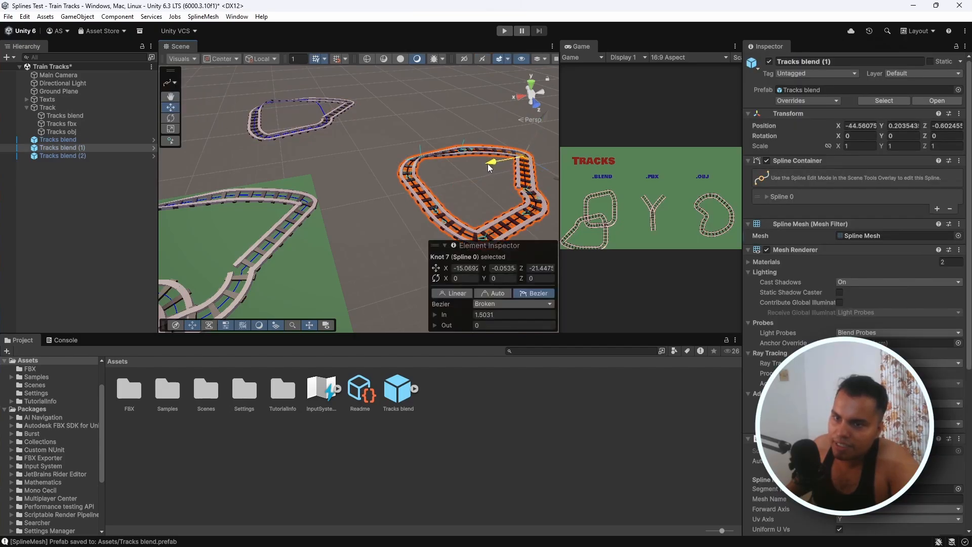
{"action": "left_click_drag", "start_coordinate": [487, 163], "coordinate": [486, 165]}
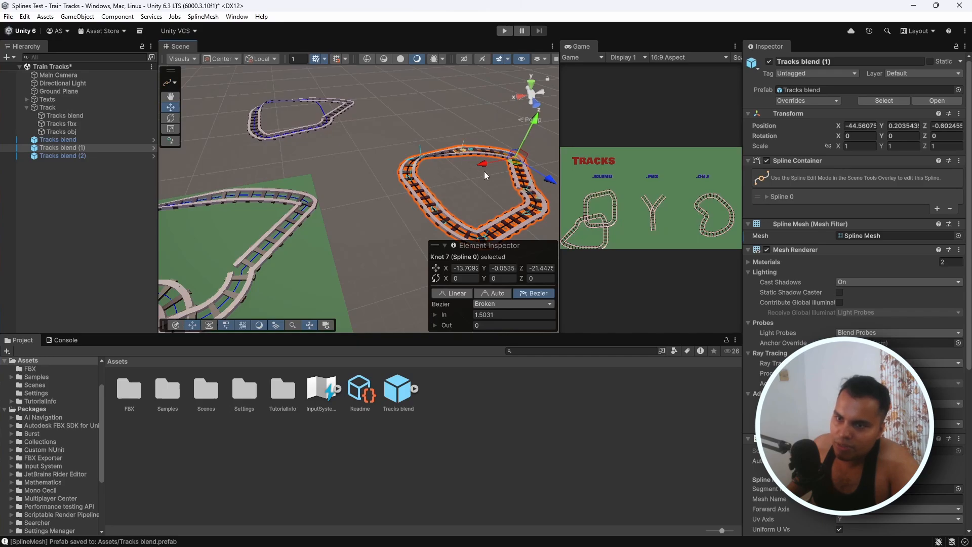
{"action": "left_click", "coordinate": [396, 236]}
{"action": "scroll", "coordinate": [397, 237], "scroll_direction": "down", "scroll_amount": 3}
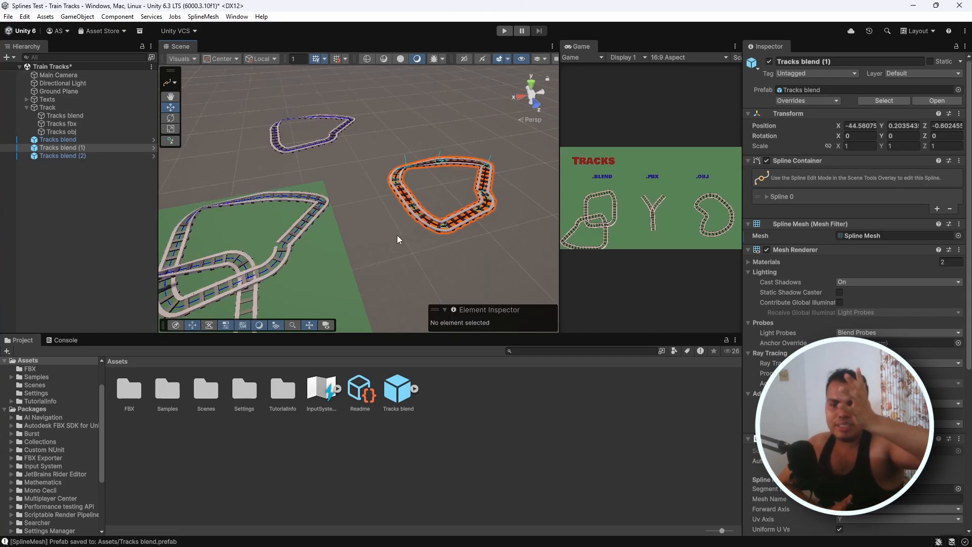
Try moving knot 7 of Tracks blend (1) to about X -11.77, and undo the move.
{"action": "left_click", "coordinate": [485, 167]}
{"action": "left_click_drag", "start_coordinate": [454, 171], "coordinate": [438, 183]}
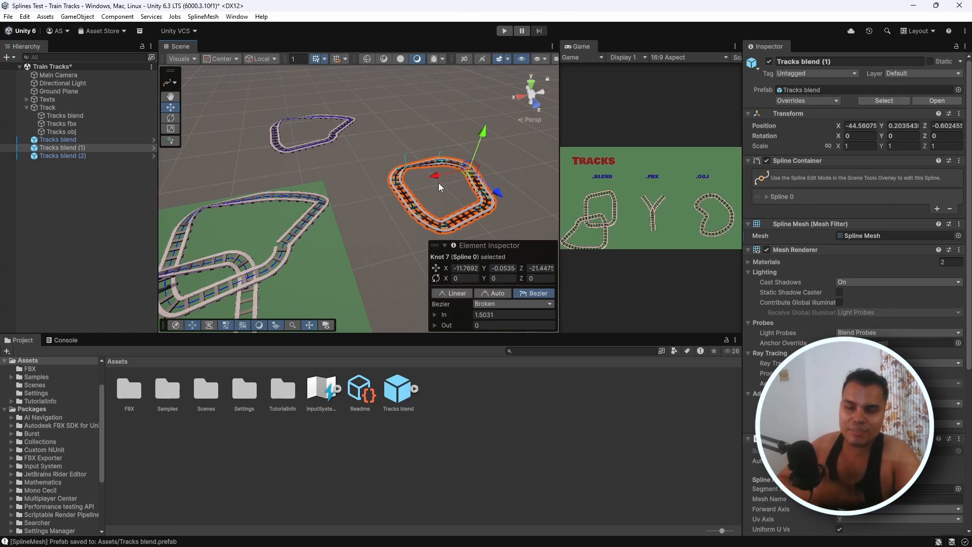
{"action": "key", "text": "ctrl+z"}
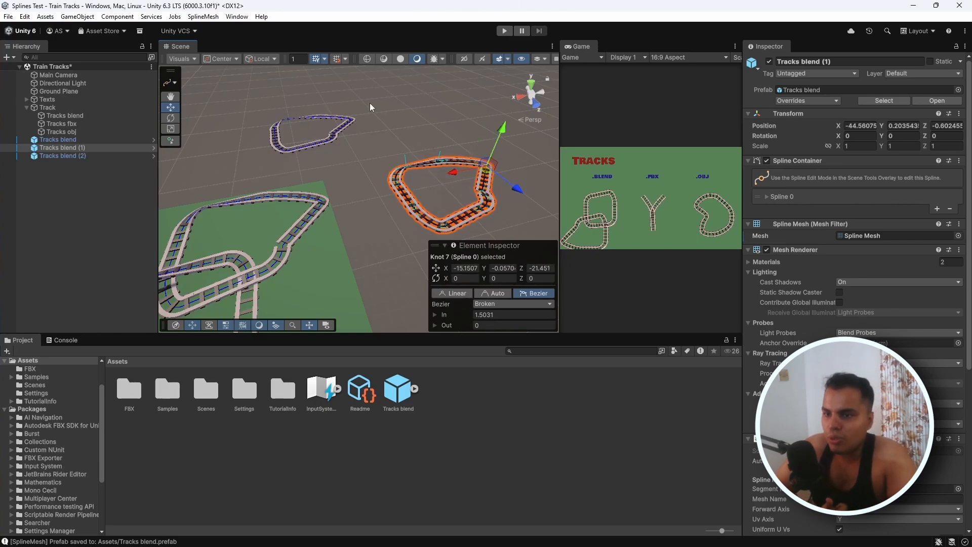
{"action": "left_click", "coordinate": [346, 129]}
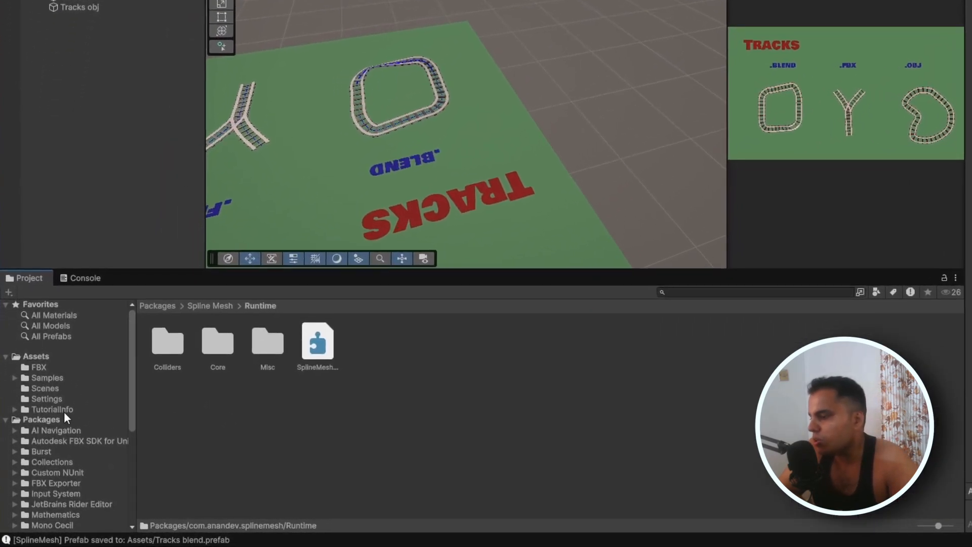
Open the SplineMesh.cs script from the Core folder in the Spline Mesh package's Runtime folder.
{"action": "scroll", "coordinate": [49, 444], "scroll_direction": "down", "scroll_amount": 5}
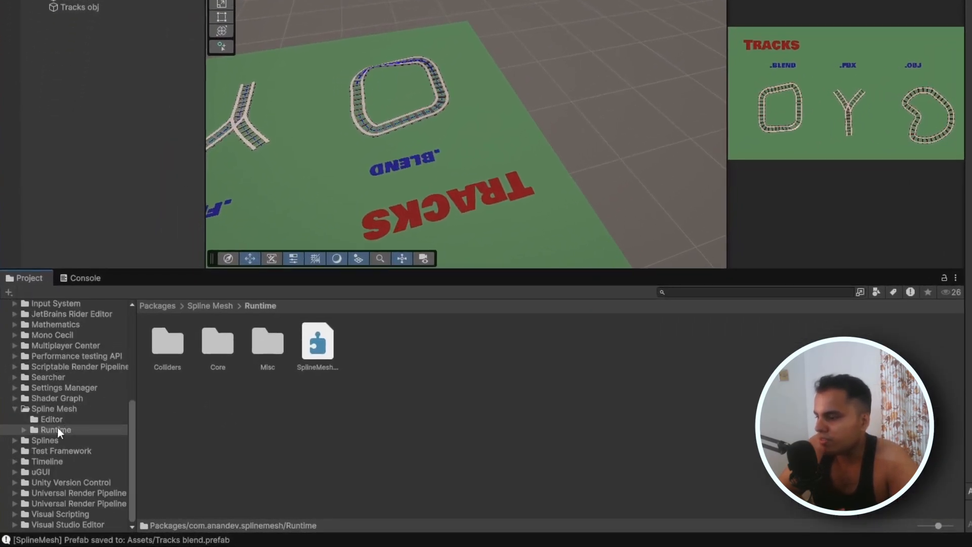
{"action": "left_click", "coordinate": [46, 410]}
{"action": "double_click", "coordinate": [229, 350]}
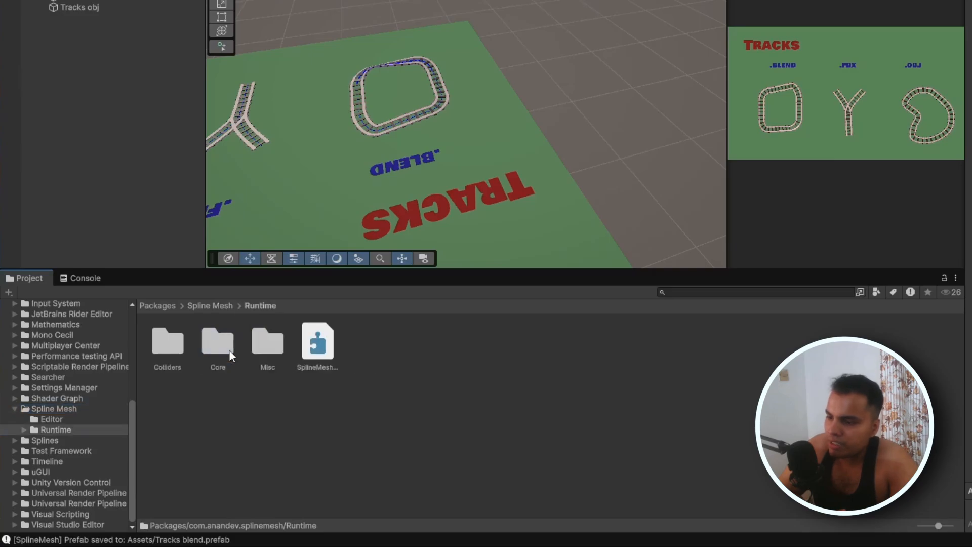
{"action": "double_click", "coordinate": [220, 345]}
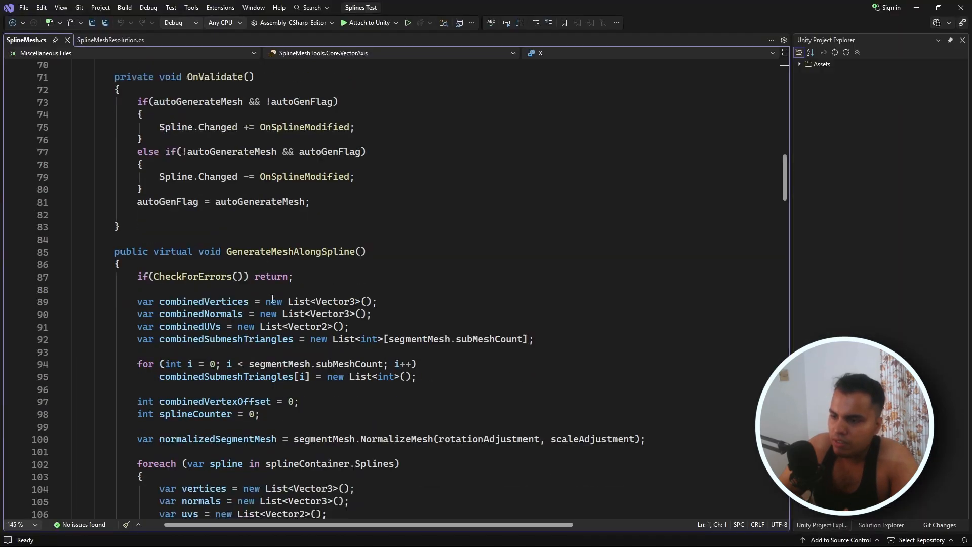
Skim the SplineMesh.cs code through its CheckForErrors method, and highlight the SplineMesh class name in its declaration.
{"action": "left_click_drag", "start_coordinate": [785, 182], "coordinate": [784, 409]}
{"action": "scroll", "coordinate": [331, 266], "scroll_direction": "down", "scroll_amount": 4}
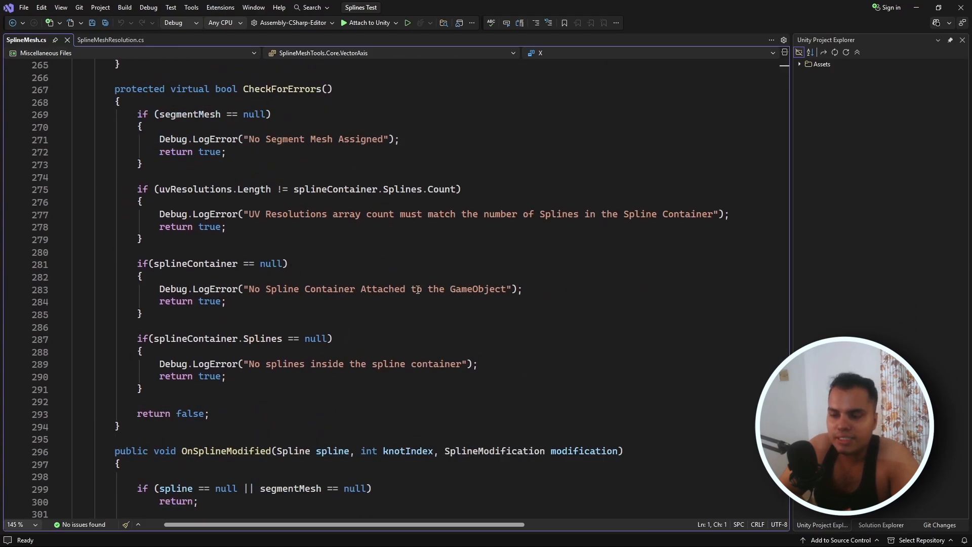
{"action": "scroll", "coordinate": [413, 292], "scroll_direction": "down", "scroll_amount": 6}
{"action": "scroll", "coordinate": [408, 294], "scroll_direction": "up", "scroll_amount": 16}
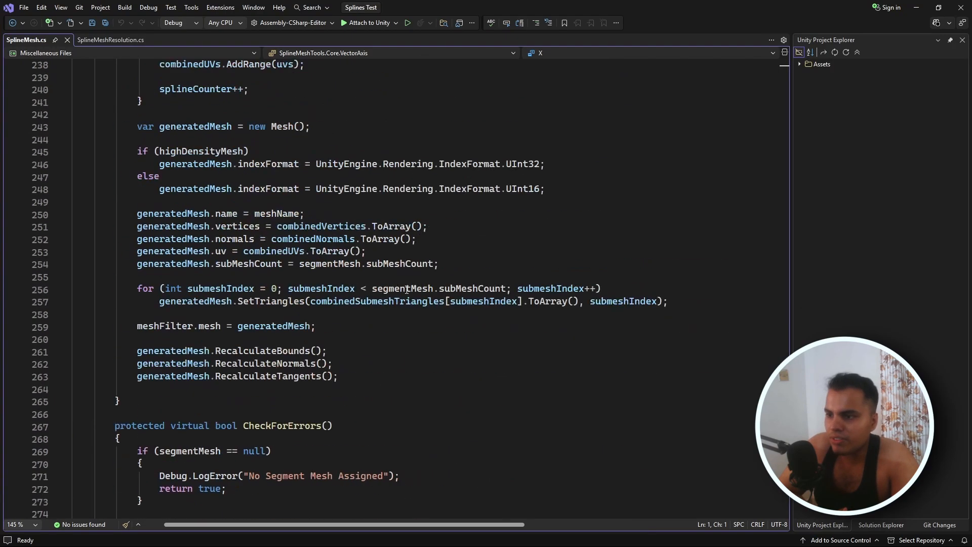
{"action": "scroll", "coordinate": [406, 290], "scroll_direction": "up", "scroll_amount": 20}
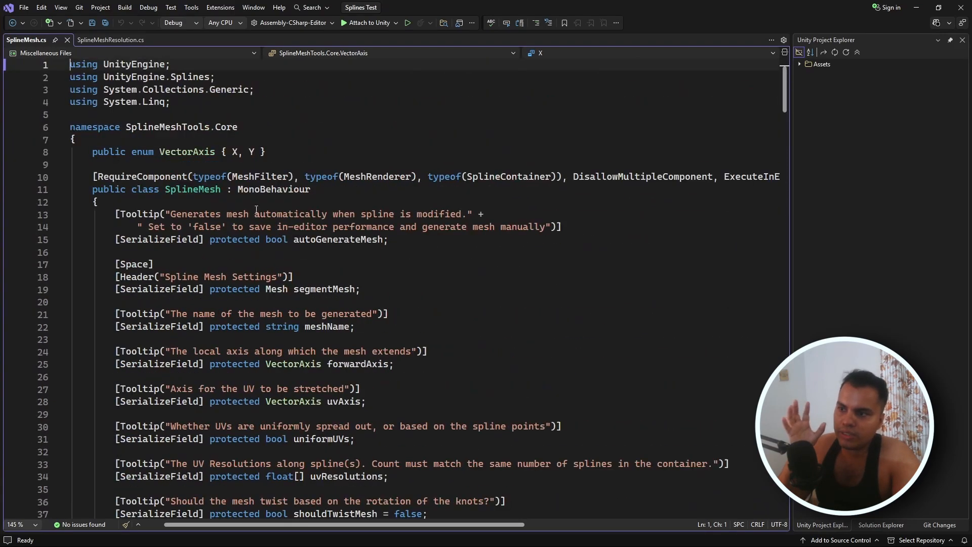
{"action": "double_click", "coordinate": [175, 190]}
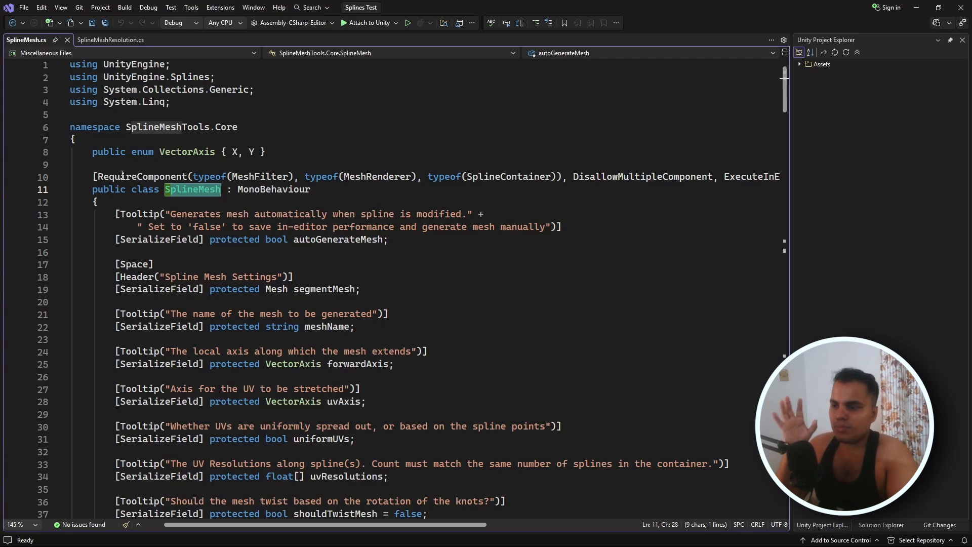
Review the virtual GenerateMeshAlongSpline method in SplineMesh.cs, highlighting its signature and the opening part of its body.
{"action": "scroll", "coordinate": [177, 99], "scroll_direction": "down", "scroll_amount": 20}
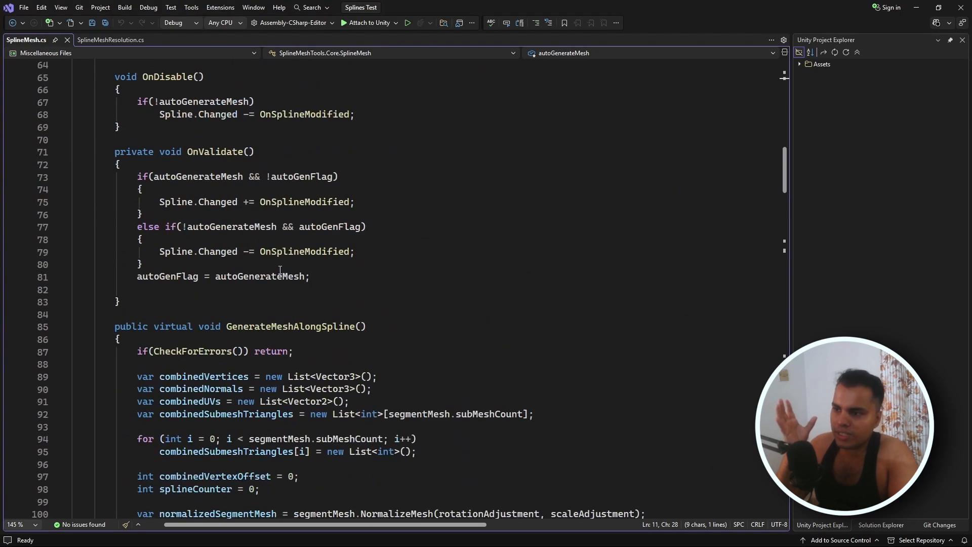
{"action": "scroll", "coordinate": [241, 235], "scroll_direction": "up", "scroll_amount": 2}
{"action": "double_click", "coordinate": [191, 176]}
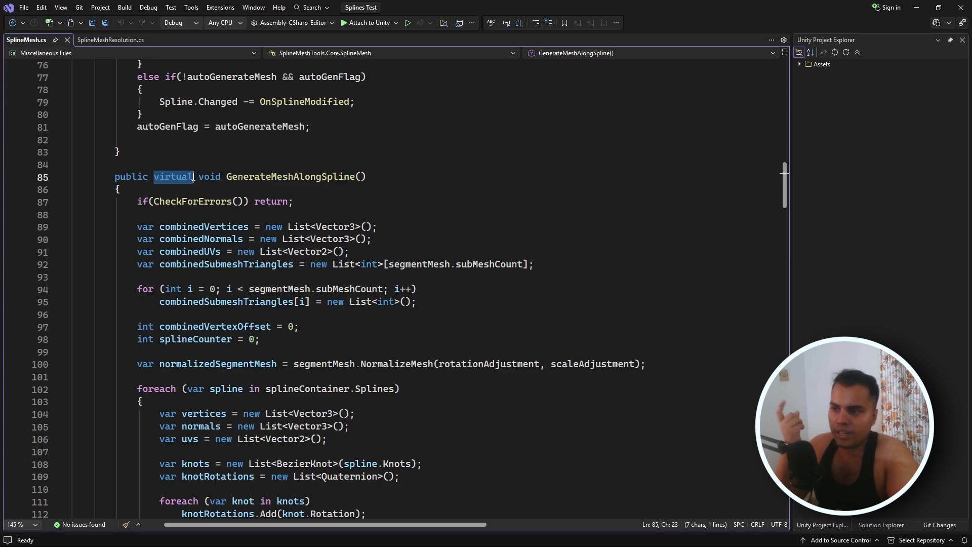
{"action": "left_click_drag", "start_coordinate": [227, 177], "coordinate": [410, 183]}
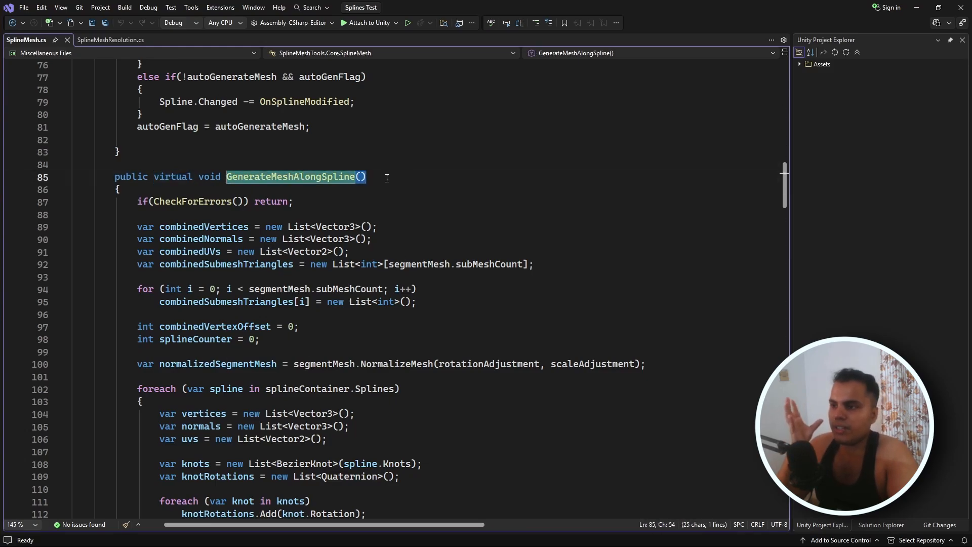
{"action": "scroll", "coordinate": [177, 213], "scroll_direction": "down", "scroll_amount": 4}
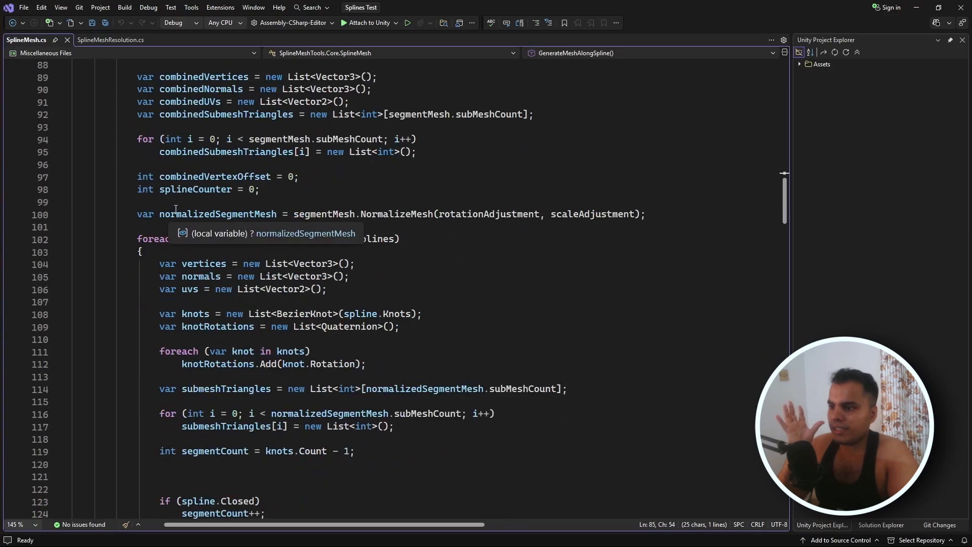
{"action": "scroll", "coordinate": [177, 213], "scroll_direction": "up", "scroll_amount": 3}
{"action": "left_click_drag", "start_coordinate": [72, 148], "coordinate": [159, 372]}
{"action": "scroll", "coordinate": [392, 360], "scroll_direction": "down", "scroll_amount": 6}
{"action": "scroll", "coordinate": [392, 360], "scroll_direction": "down", "scroll_amount": 7}
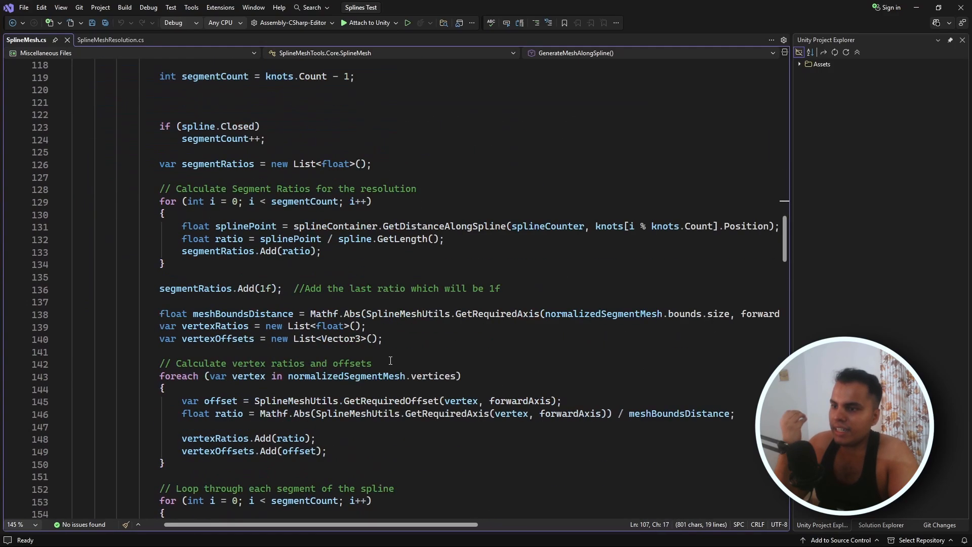
{"action": "scroll", "coordinate": [390, 360], "scroll_direction": "down", "scroll_amount": 6}
Examine how SplineMeshResolution.cs inherits from SplineMesh and overrides GenerateMeshAlongSpline, and return to the SplineMesh.cs script.
{"action": "key", "text": "ctrl+Tab"}
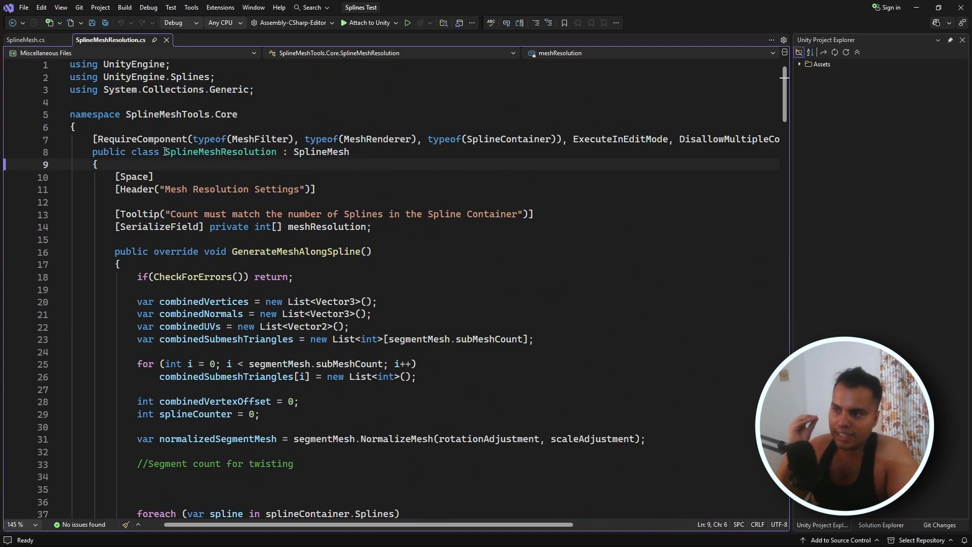
{"action": "left_click_drag", "start_coordinate": [164, 152], "coordinate": [352, 153]}
{"action": "left_click", "coordinate": [397, 174]}
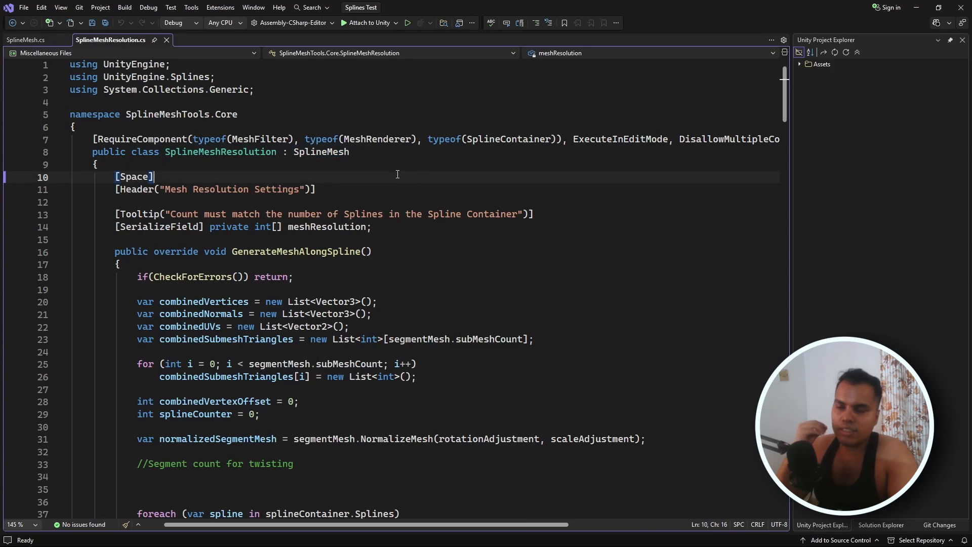
{"action": "left_click_drag", "start_coordinate": [293, 151], "coordinate": [362, 155]}
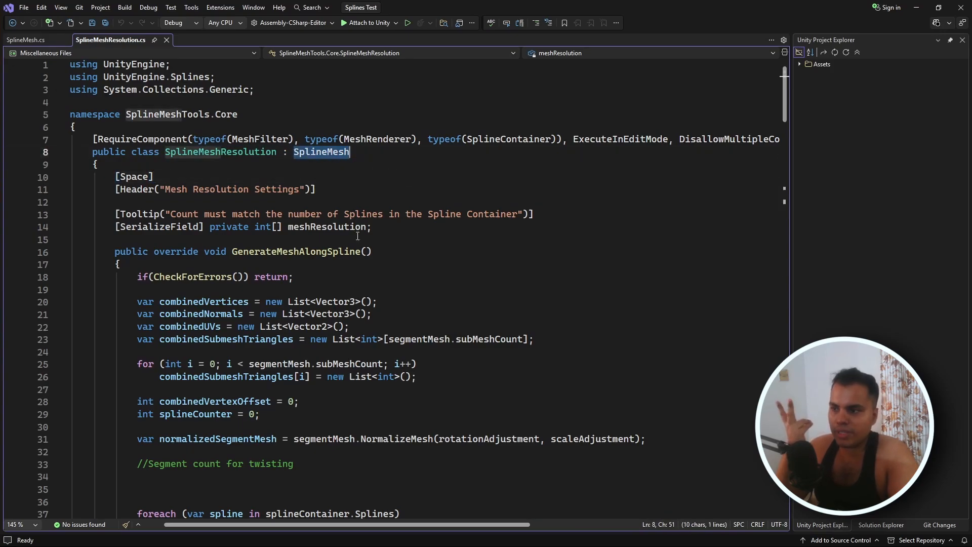
{"action": "scroll", "coordinate": [357, 235], "scroll_direction": "down", "scroll_amount": 9}
{"action": "scroll", "coordinate": [329, 222], "scroll_direction": "up", "scroll_amount": 6}
{"action": "scroll", "coordinate": [283, 203], "scroll_direction": "down", "scroll_amount": 20}
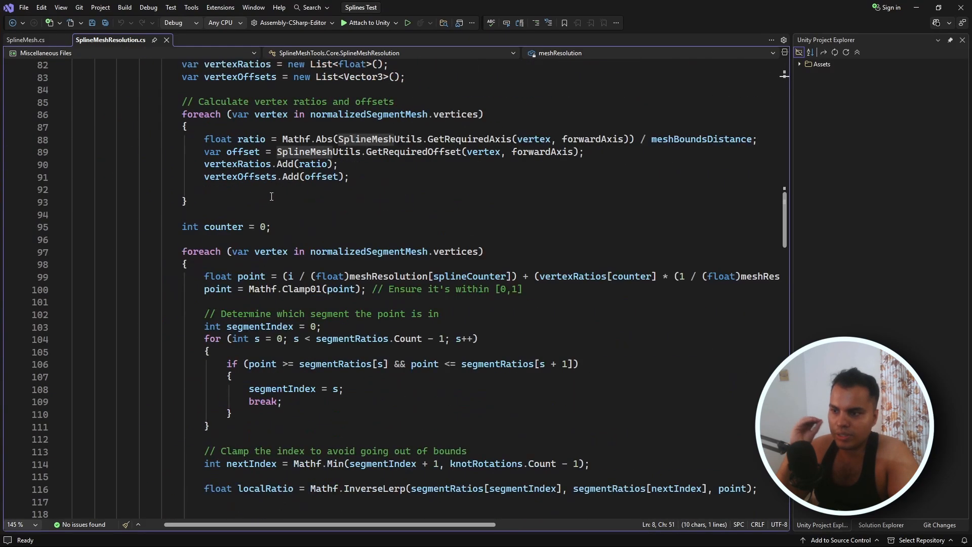
{"action": "scroll", "coordinate": [271, 196], "scroll_direction": "down", "scroll_amount": 6}
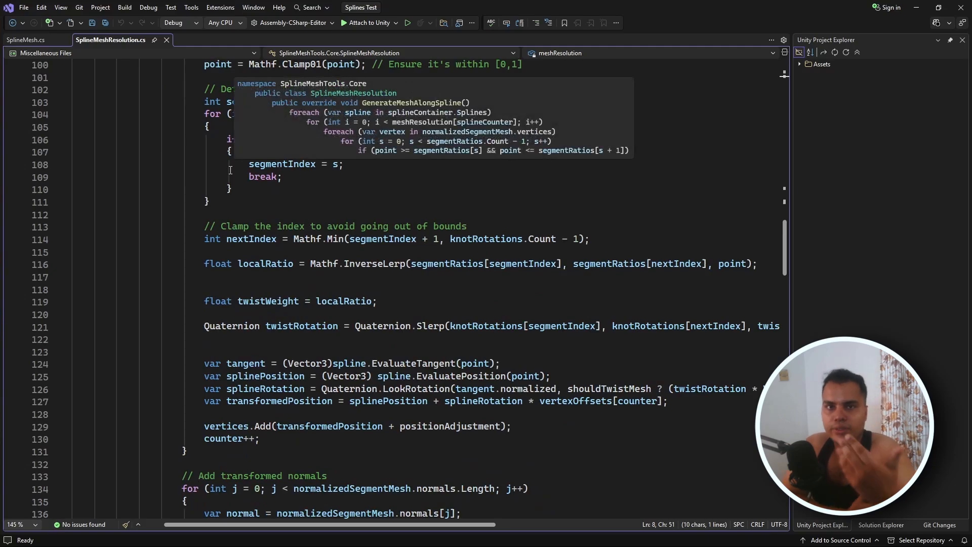
{"action": "left_click", "coordinate": [24, 40]}
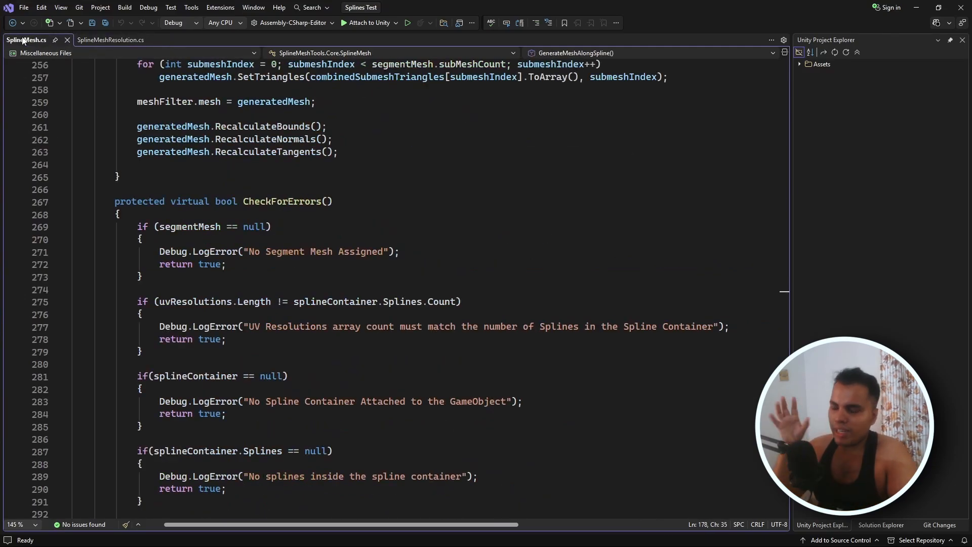
{"action": "scroll", "coordinate": [486, 183], "scroll_direction": "up", "scroll_amount": 6}
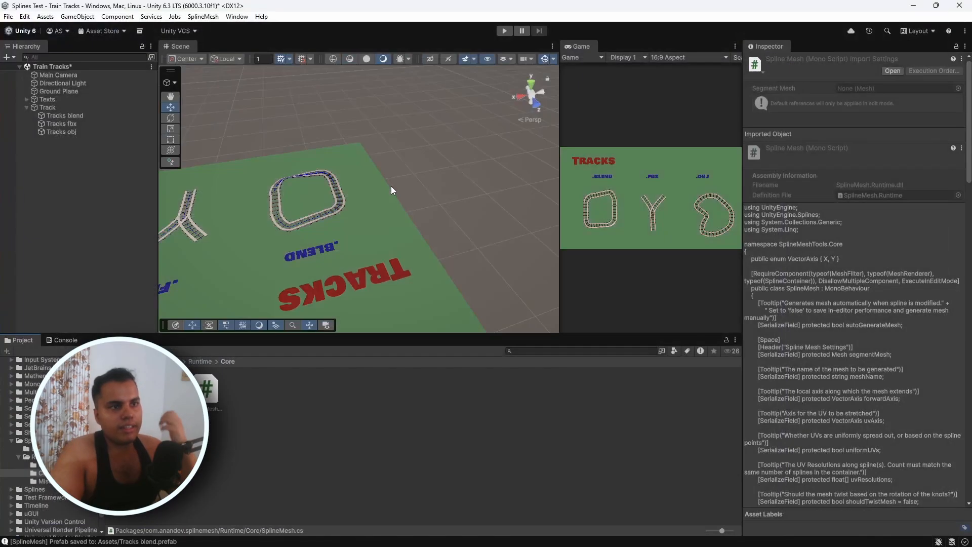
Set Element 0 of the Tracks blend object's Mesh Resolution to 45 and look over the resulting track.
{"action": "left_click", "coordinate": [323, 209]}
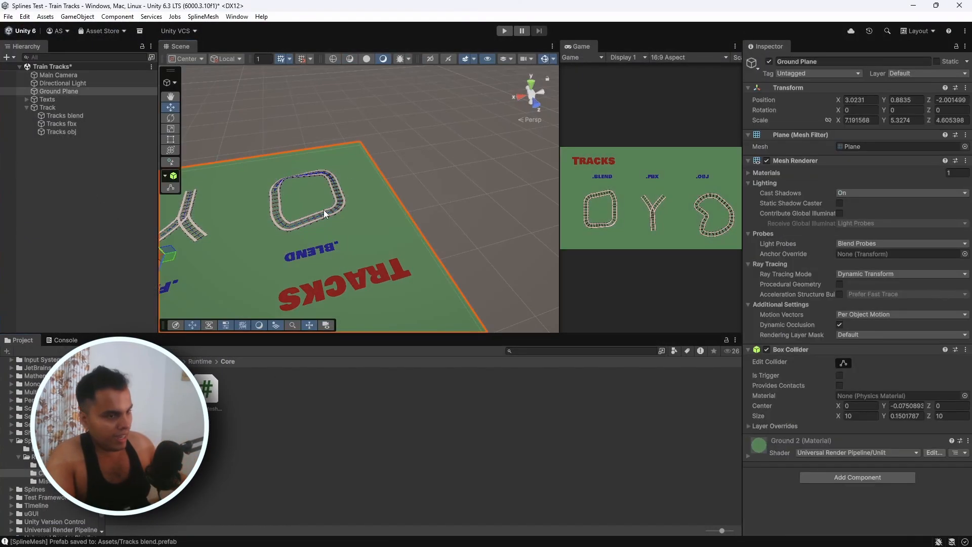
{"action": "type", "text": "f"}
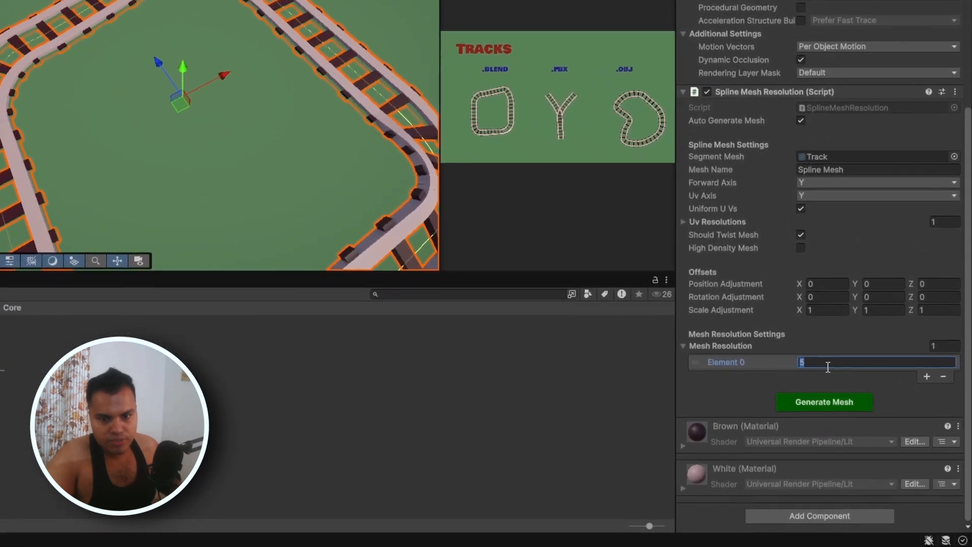
{"action": "type", "text": "45"}
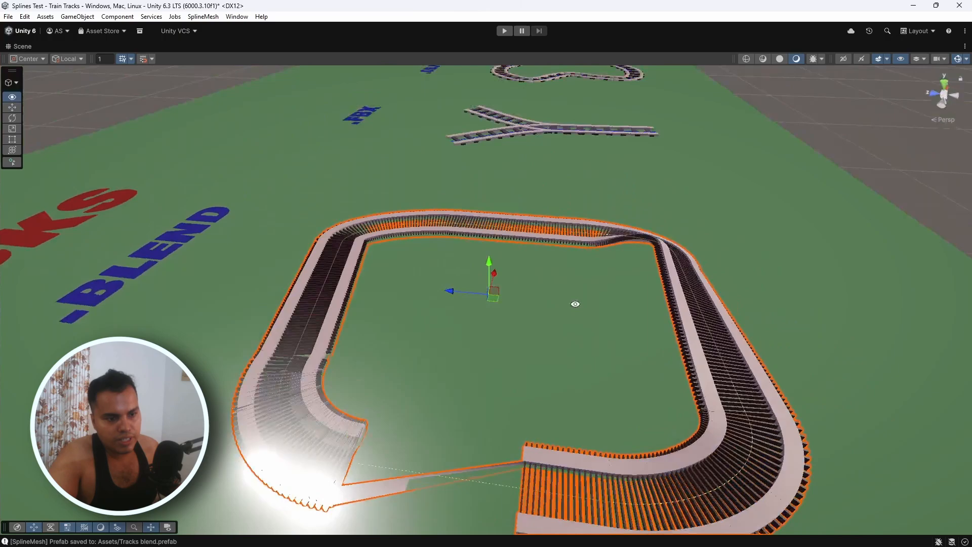
{"action": "left_click_drag", "start_coordinate": [663, 263], "coordinate": [707, 333], "text": "alt"}
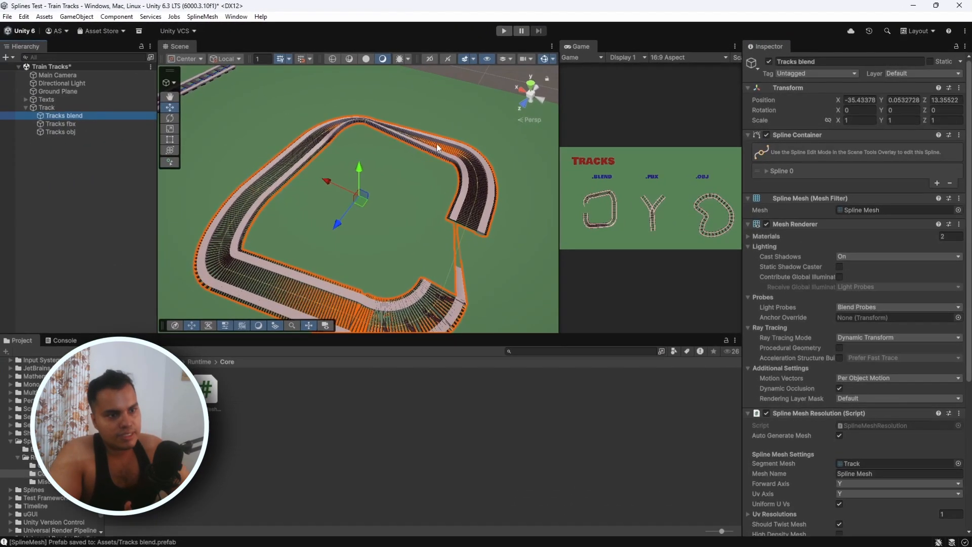
Enable High Density Mesh for the Tracks blend object and regenerate its spline mesh.
{"action": "scroll", "coordinate": [940, 275], "scroll_direction": "down", "scroll_amount": 5}
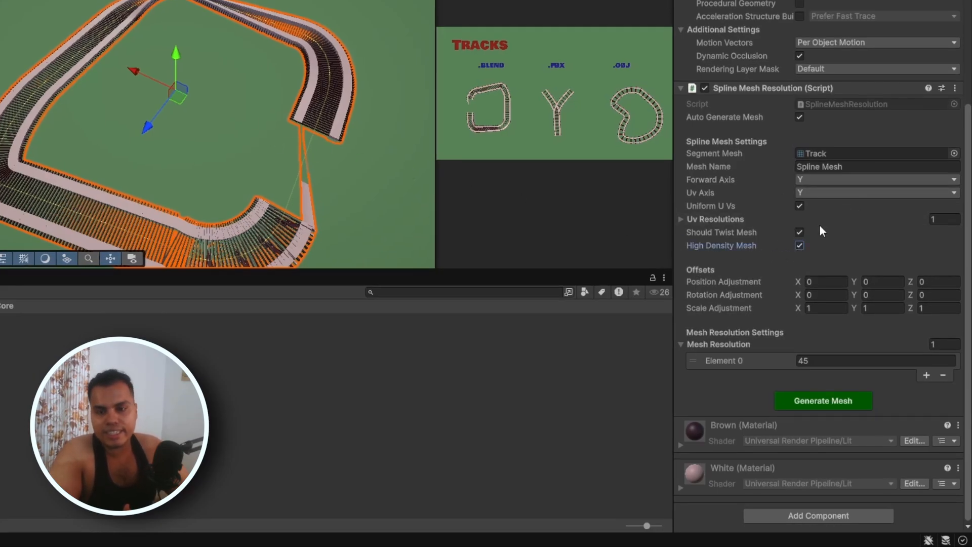
{"action": "left_click", "coordinate": [816, 401]}
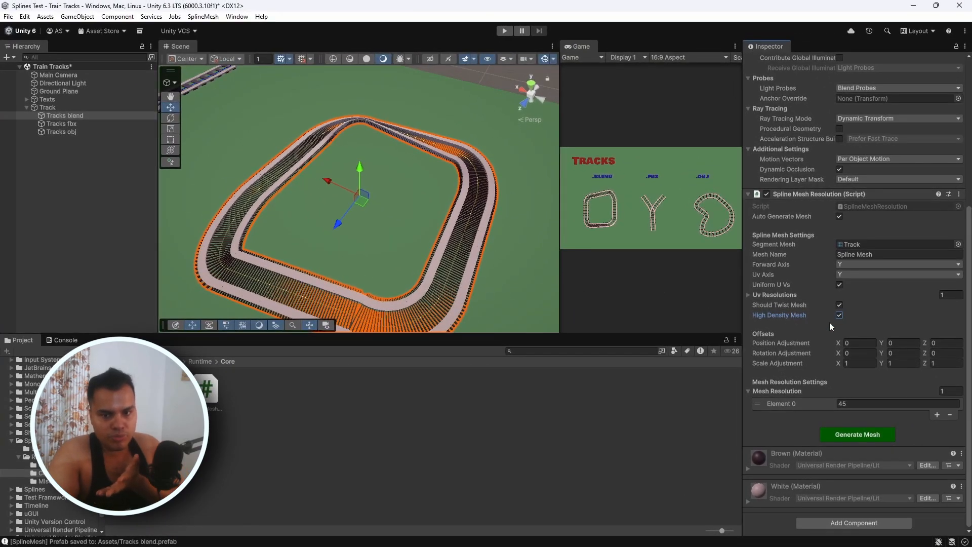
Inspect the vertex and index data of the mesh generated for Tracks blend, and reselect the track.
{"action": "scroll", "coordinate": [834, 315], "scroll_direction": "up", "scroll_amount": 5}
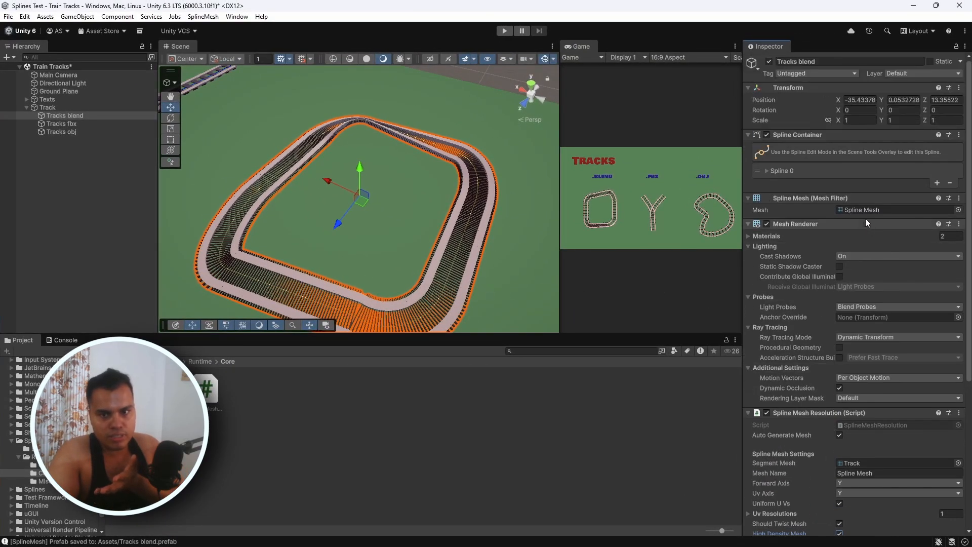
{"action": "double_click", "coordinate": [867, 210]}
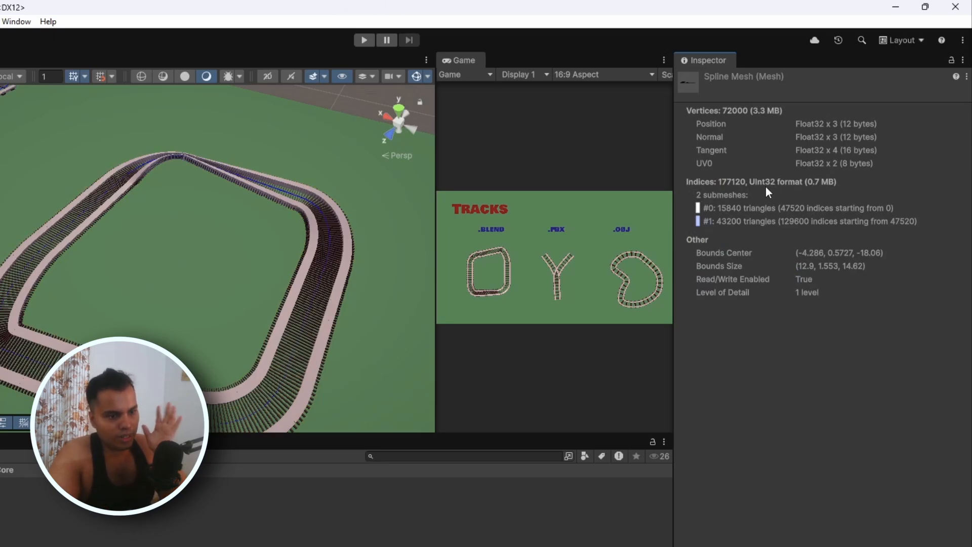
{"action": "left_click", "coordinate": [299, 275]}
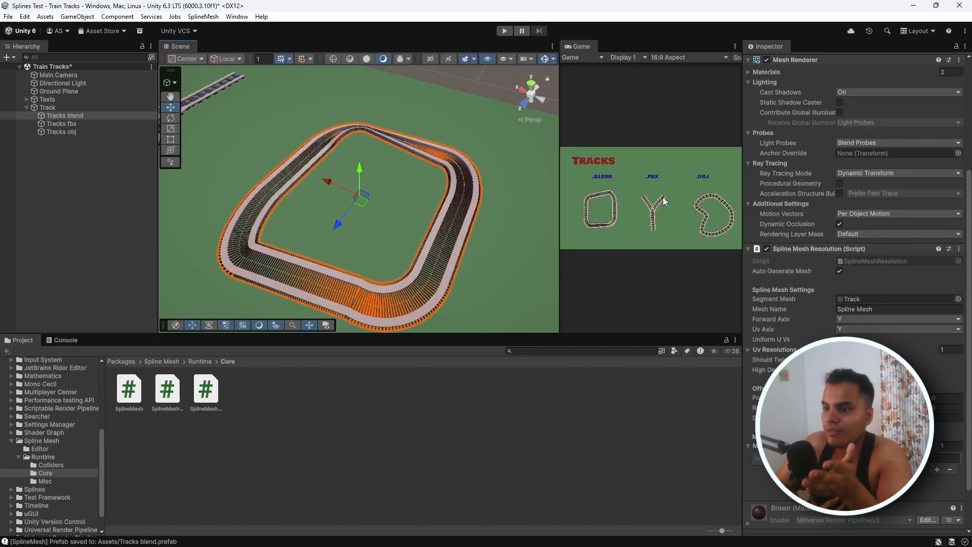
Examine the dense Tracks blend mesh up close along its sleepers and as a whole loop.
{"action": "scroll", "coordinate": [411, 186], "scroll_direction": "up", "scroll_amount": 1}
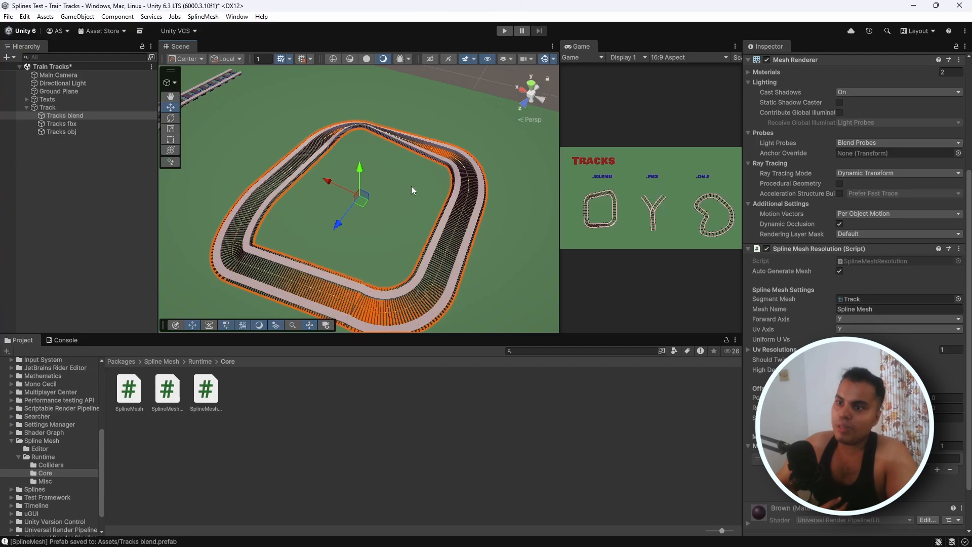
{"action": "scroll", "coordinate": [411, 187], "scroll_direction": "up", "scroll_amount": 1}
{"action": "scroll", "coordinate": [411, 187], "scroll_direction": "up", "scroll_amount": 4}
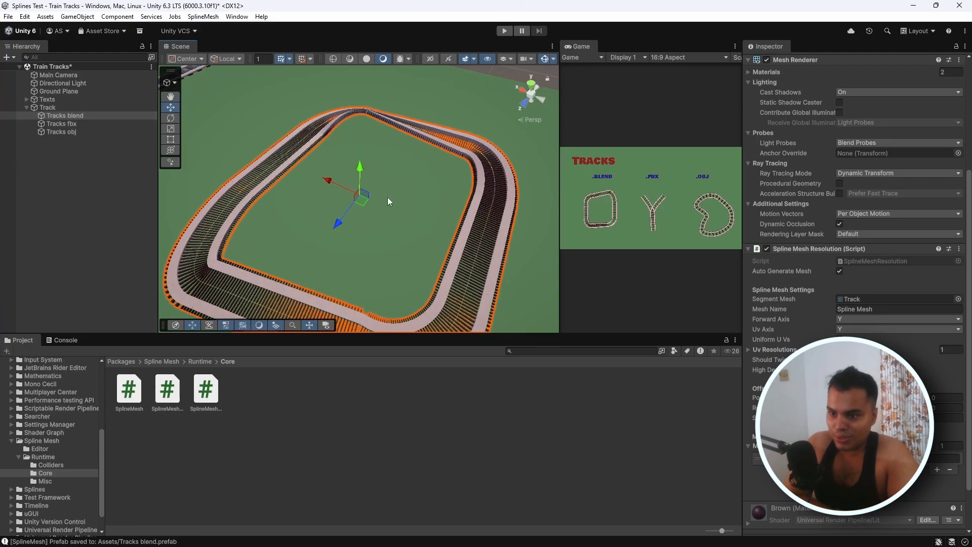
{"action": "middle_click_drag", "start_coordinate": [407, 211], "coordinate": [416, 195]}
{"action": "scroll", "coordinate": [348, 197], "scroll_direction": "up", "scroll_amount": 3}
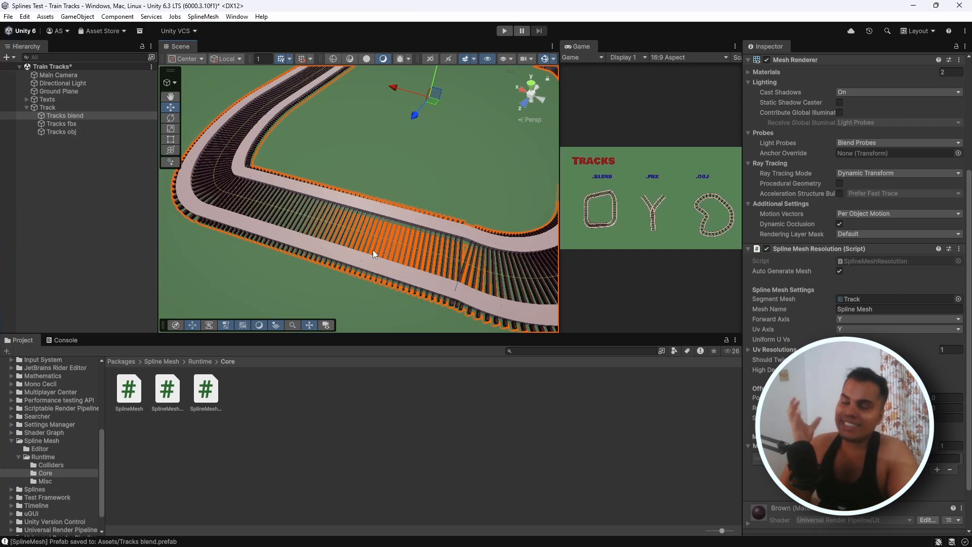
{"action": "scroll", "coordinate": [356, 236], "scroll_direction": "down", "scroll_amount": 5}
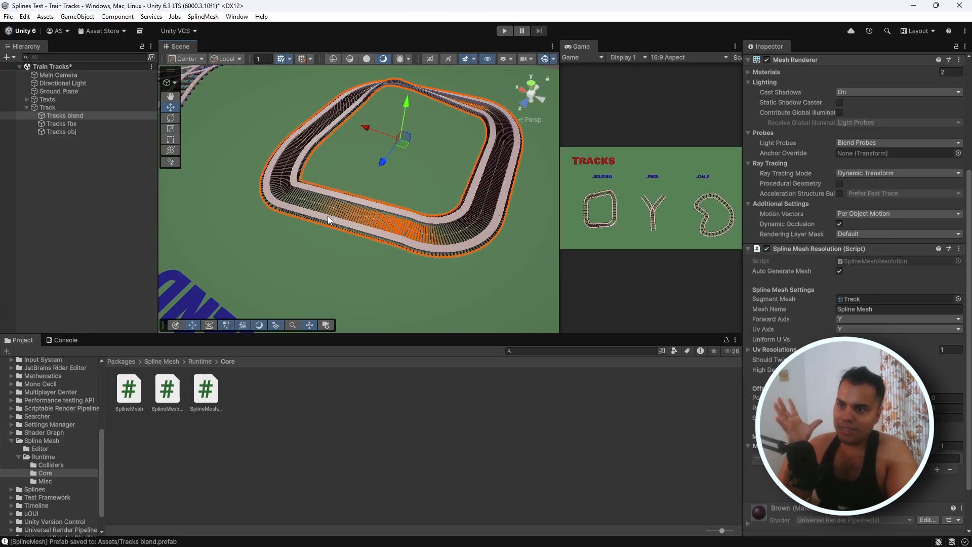
{"action": "middle_click_drag", "start_coordinate": [382, 191], "coordinate": [387, 230]}
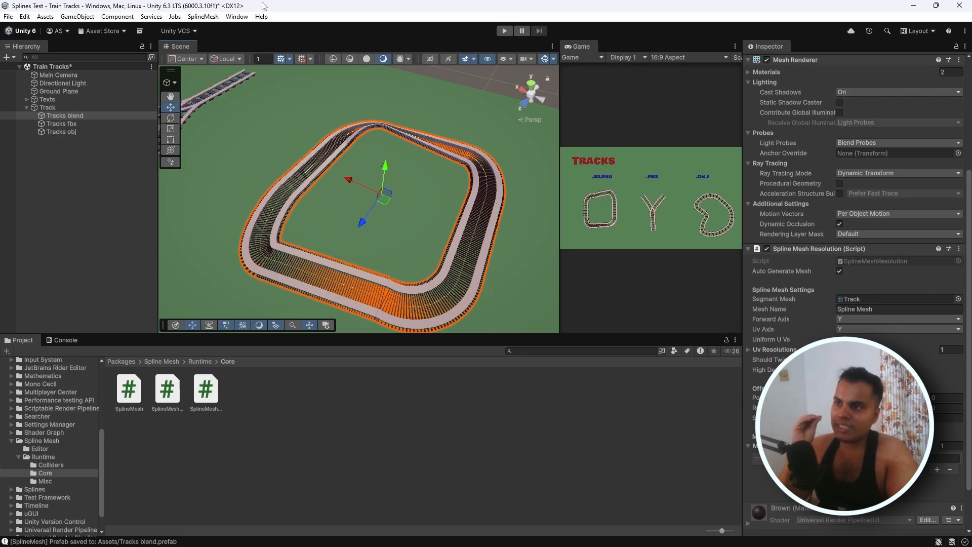
View the SplineMesh commands for FBX export and prefab saving without running either, and deselect the track.
{"action": "left_click", "coordinate": [204, 16]}
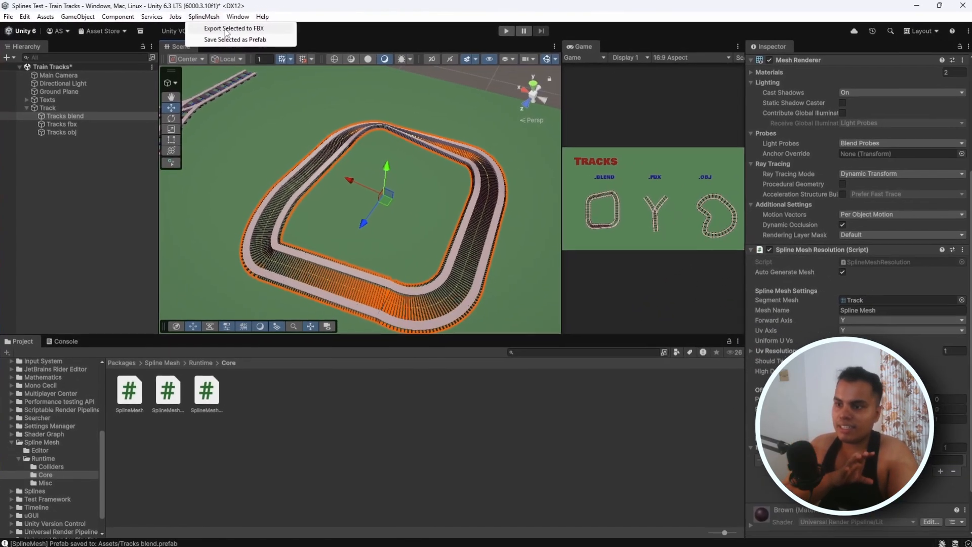
{"action": "left_click", "coordinate": [304, 51]}
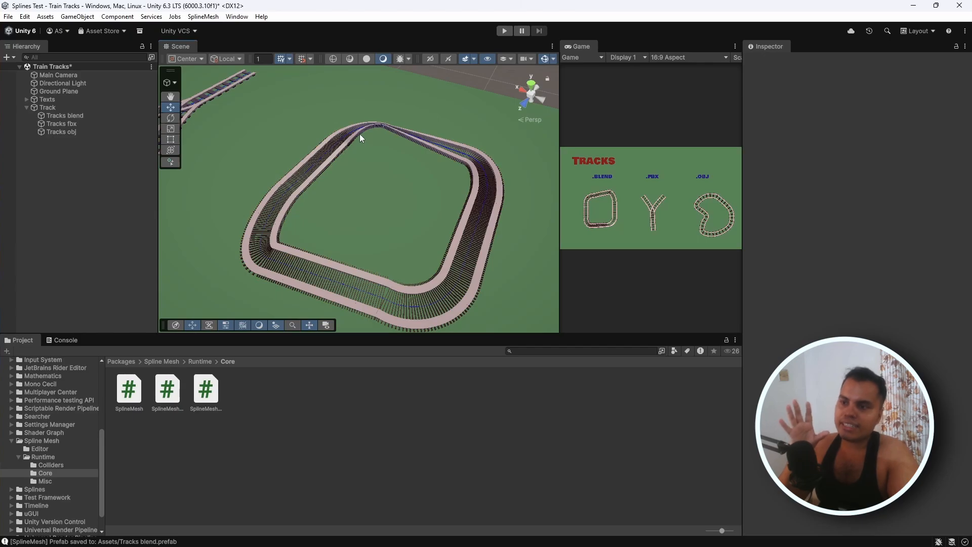